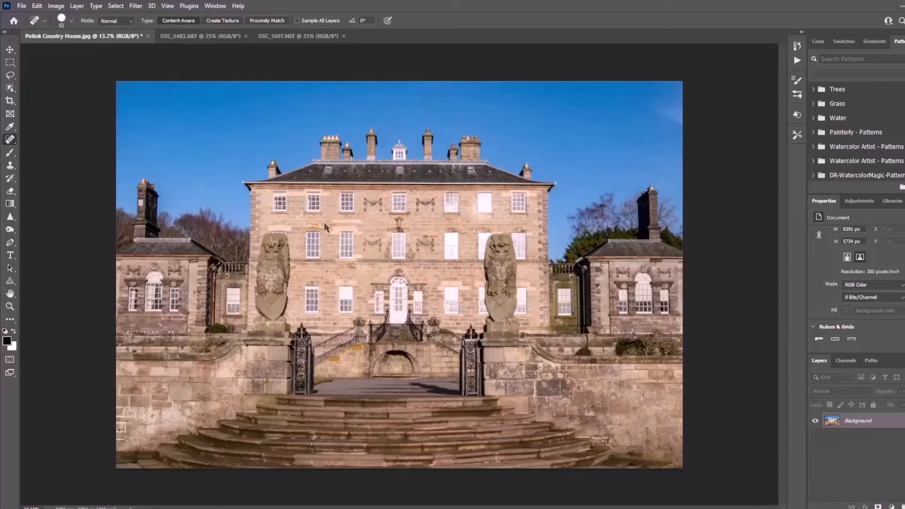
# Step: Look through the open photos DSC_6483.NEF and DSC_1607.NEF, and return to Pollok Country House.jpg
pyautogui.click(207, 38)
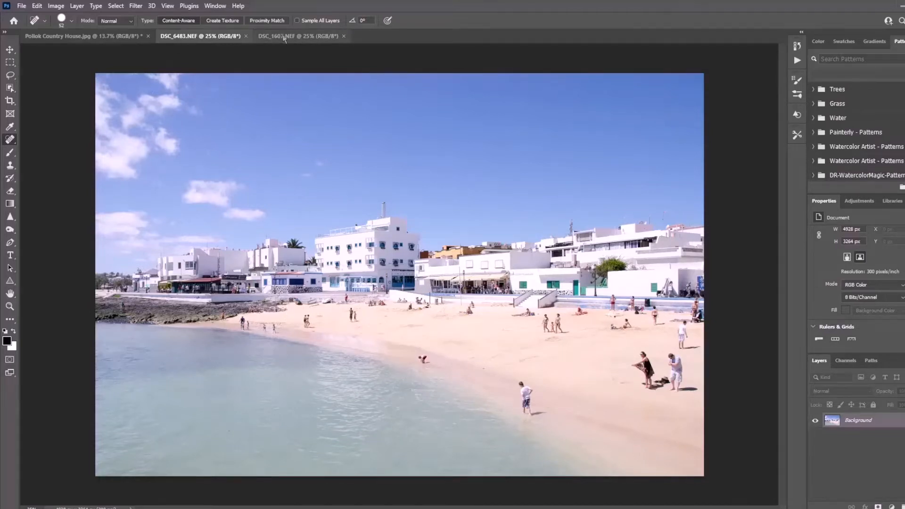
pyautogui.click(284, 37)
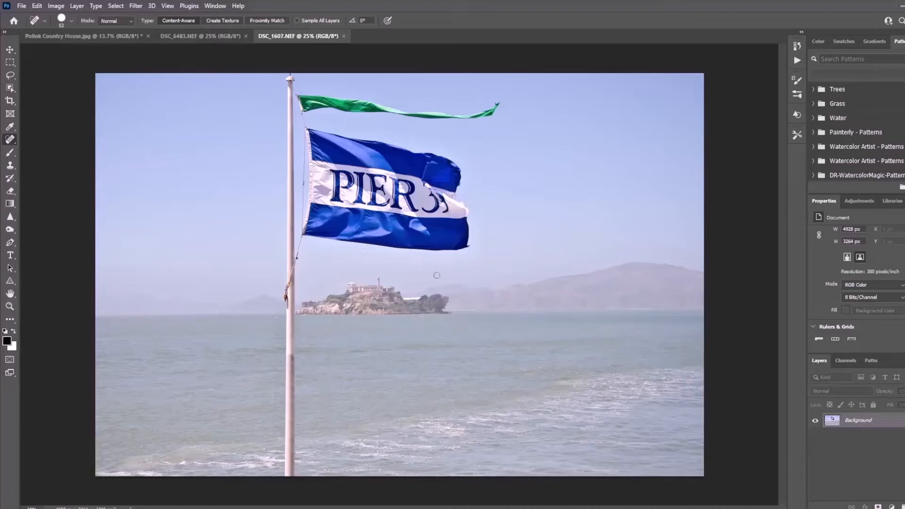
pyautogui.click(88, 36)
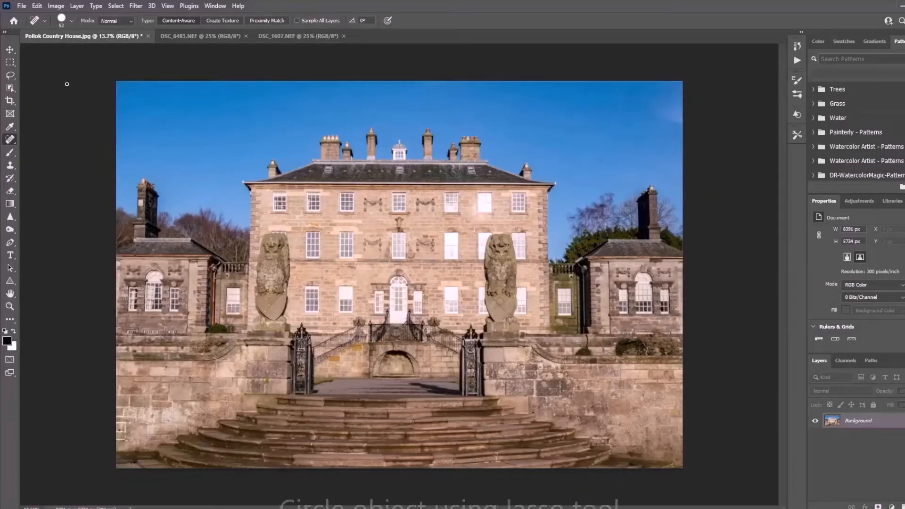
# Step: Lasso the carved garland left of the central middle-floor window, remove it with a Content-Aware fill at 100% opacity, and deselect
pyautogui.click(10, 76)
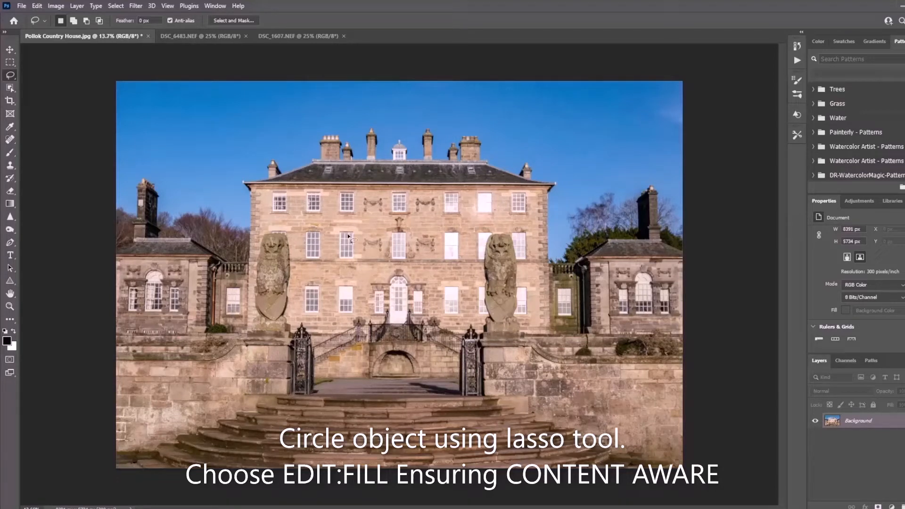
pyautogui.moveTo(371, 236)
pyautogui.mouseDown()
pyautogui.moveTo(385, 244)
pyautogui.moveTo(367, 262)
pyautogui.moveTo(361, 238)
pyautogui.moveTo(372, 237)
pyautogui.mouseUp()
pyautogui.click(37, 6)
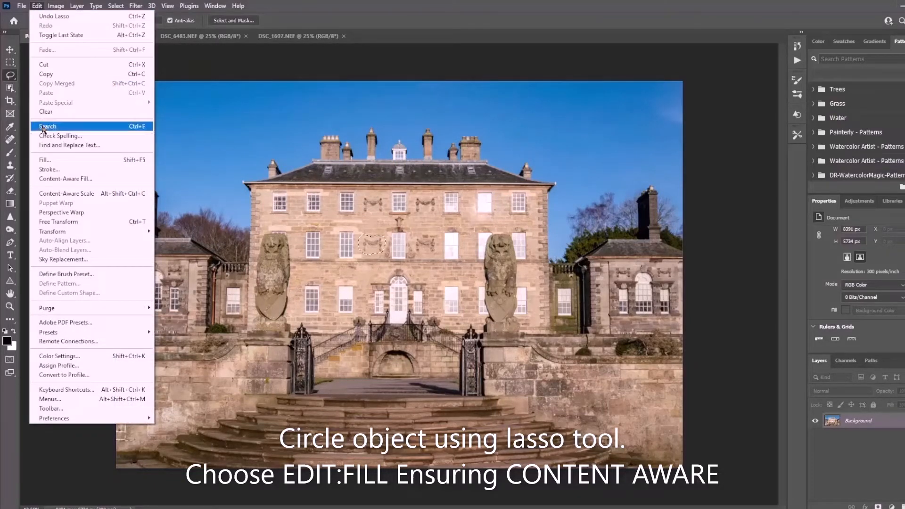
pyautogui.click(44, 160)
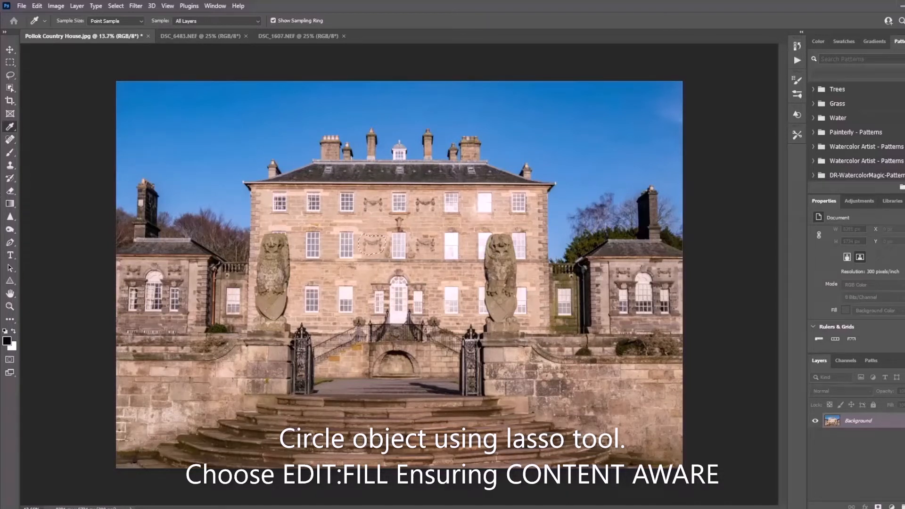
pyautogui.hotkey('shift', 'F5')
pyautogui.moveTo(309, 187); pyautogui.dragTo(160, 72)
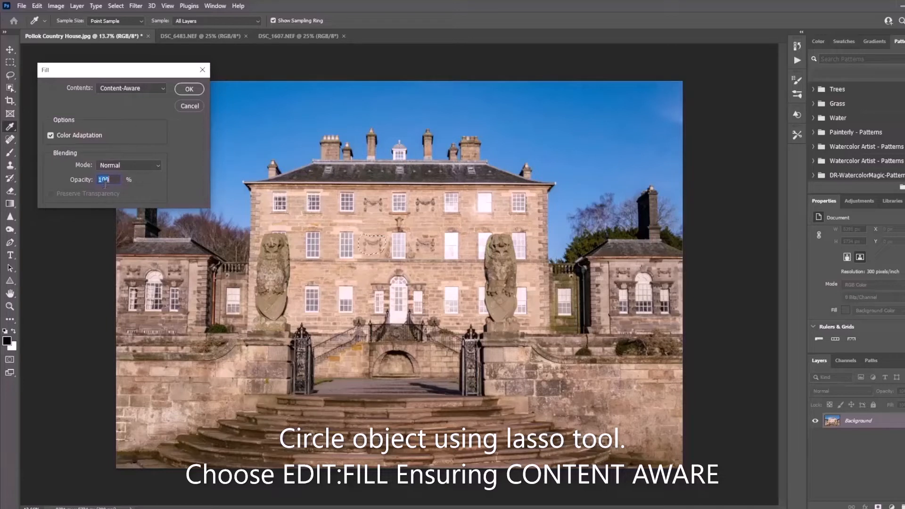
pyautogui.click(189, 89)
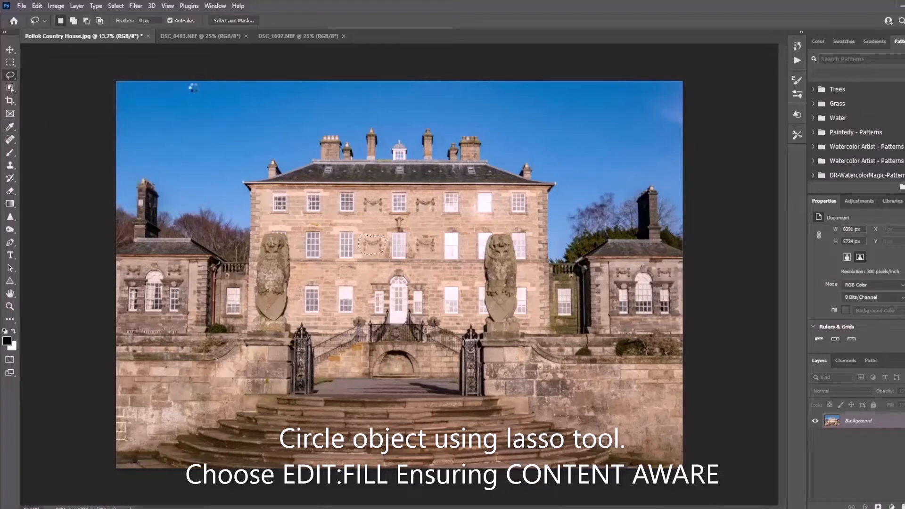
pyautogui.hotkey('ctrl', 'd')
# Step: Lasso the middle-floor window beside the removed garland and replace it with wall using a Content-Aware fill
pyautogui.moveTo(357, 228)
pyautogui.mouseDown()
pyautogui.moveTo(361, 256)
pyautogui.moveTo(343, 260)
pyautogui.moveTo(334, 227)
pyautogui.mouseUp()
pyautogui.click(39, 6)
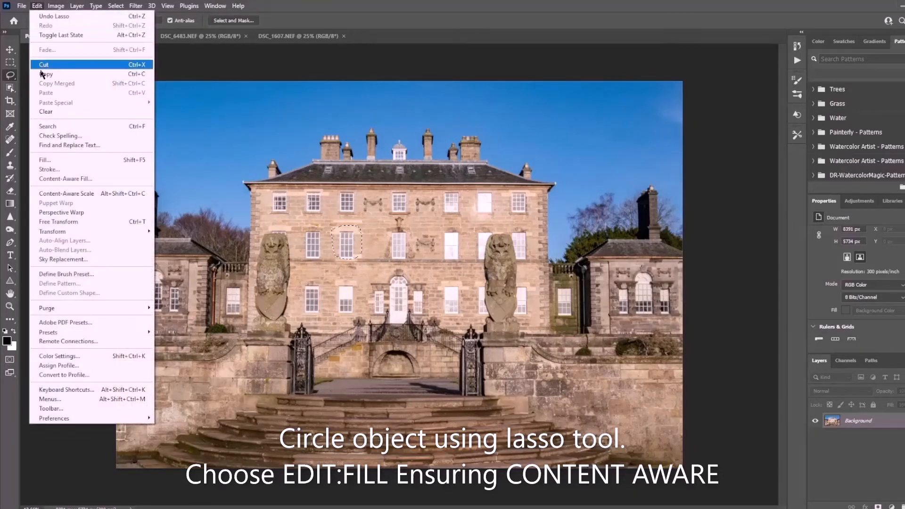
pyautogui.click(51, 161)
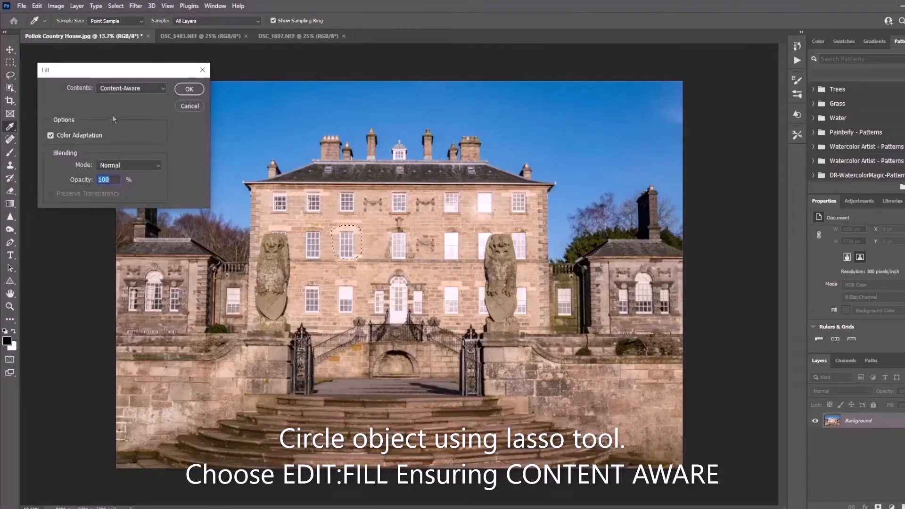
pyautogui.click(188, 89)
pyautogui.press('l')
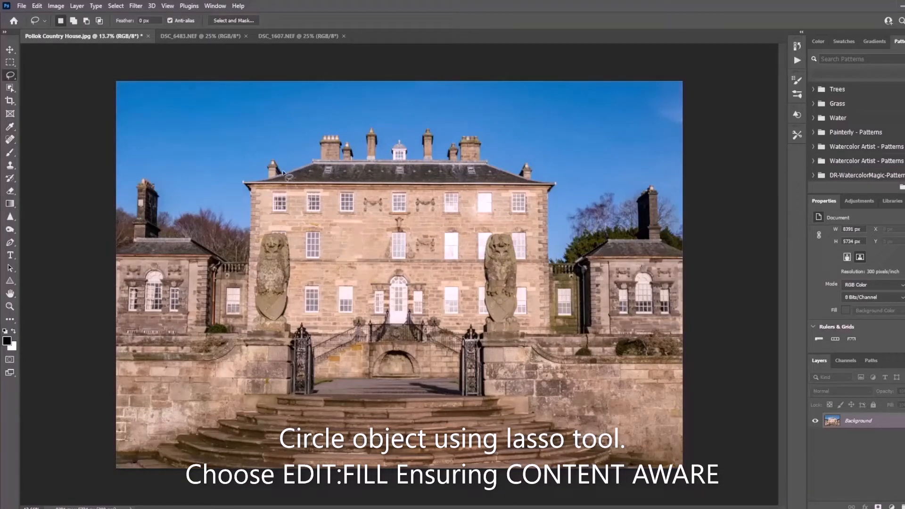
# Step: Clean up the wall patch just above the stone ledge where the window was removed, using a lasso selection and Content-Aware fill
pyautogui.scroll(3, 374, 272)
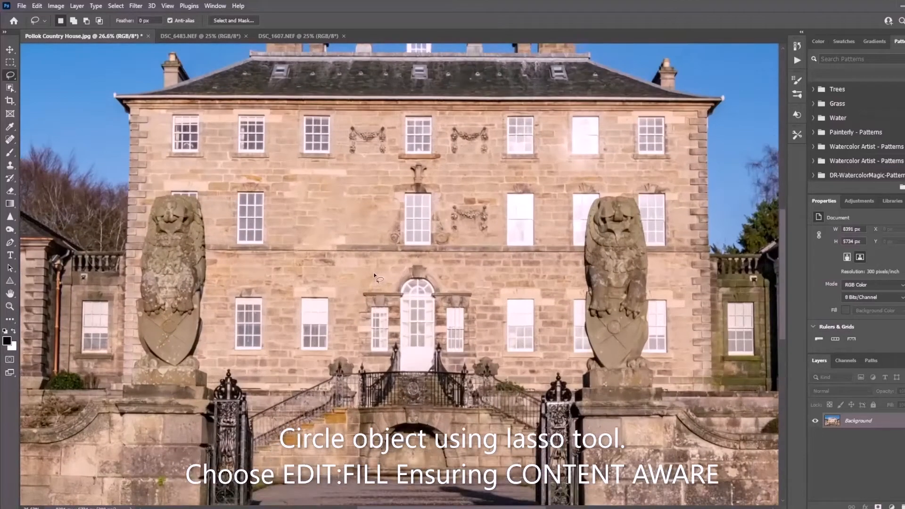
pyautogui.scroll(1, 373, 272)
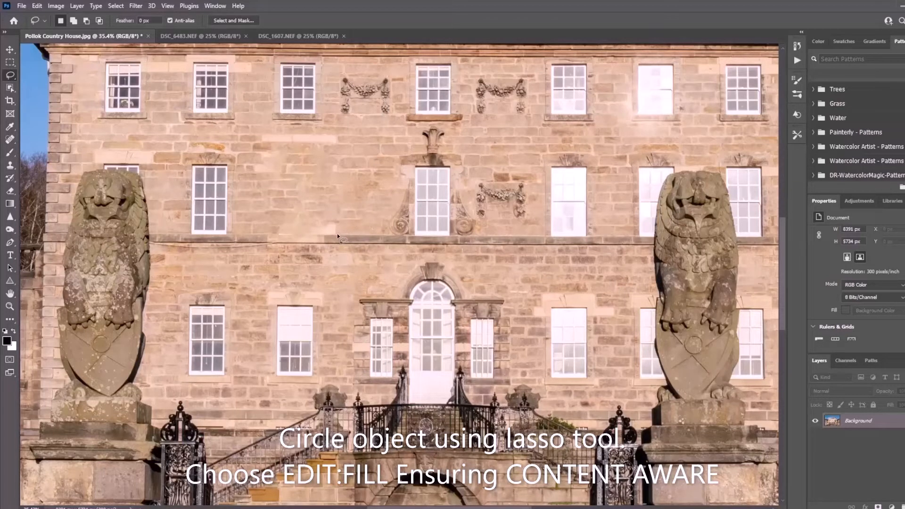
pyautogui.moveTo(337, 234)
pyautogui.mouseDown()
pyautogui.moveTo(312, 235)
pyautogui.moveTo(279, 210)
pyautogui.moveTo(315, 204)
pyautogui.moveTo(332, 215)
pyautogui.moveTo(336, 234)
pyautogui.mouseUp()
pyautogui.click(37, 6)
pyautogui.click(85, 157)
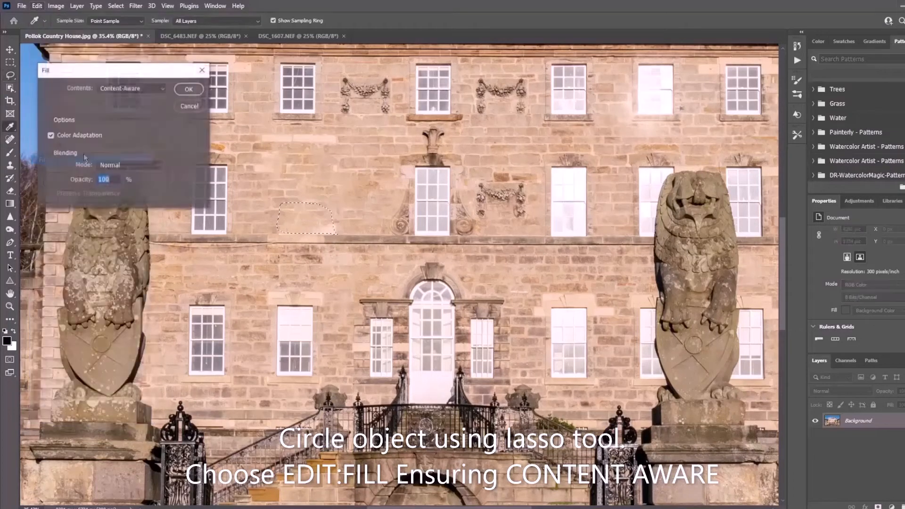
pyautogui.click(188, 89)
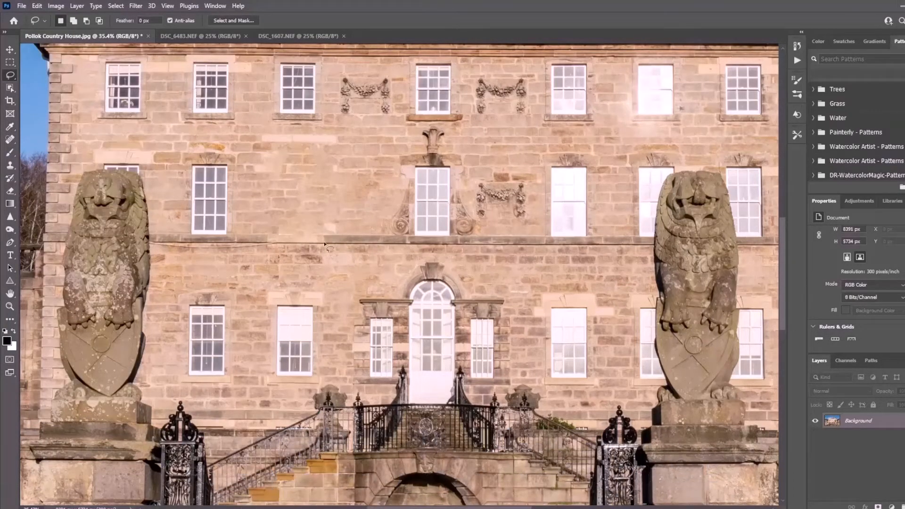
pyautogui.scroll(-8, 333, 282)
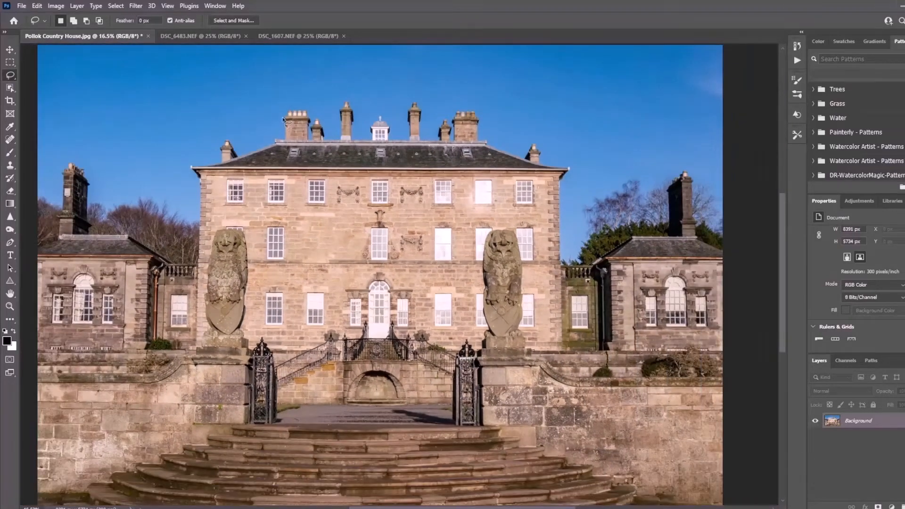
# Step: In DSC_6483.NEF, remove the person bending down at the water's edge with the Spot Healing Brush set to Content-Aware
pyautogui.click(218, 36)
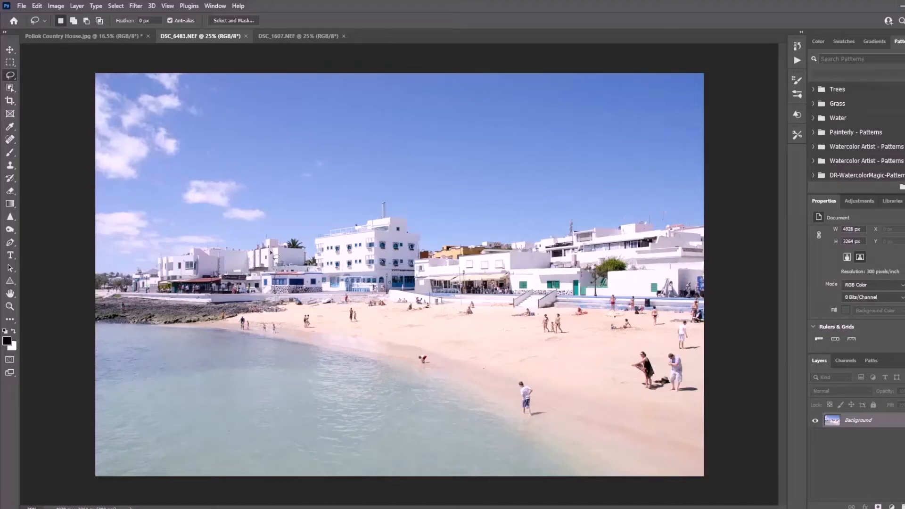
pyautogui.click(11, 140)
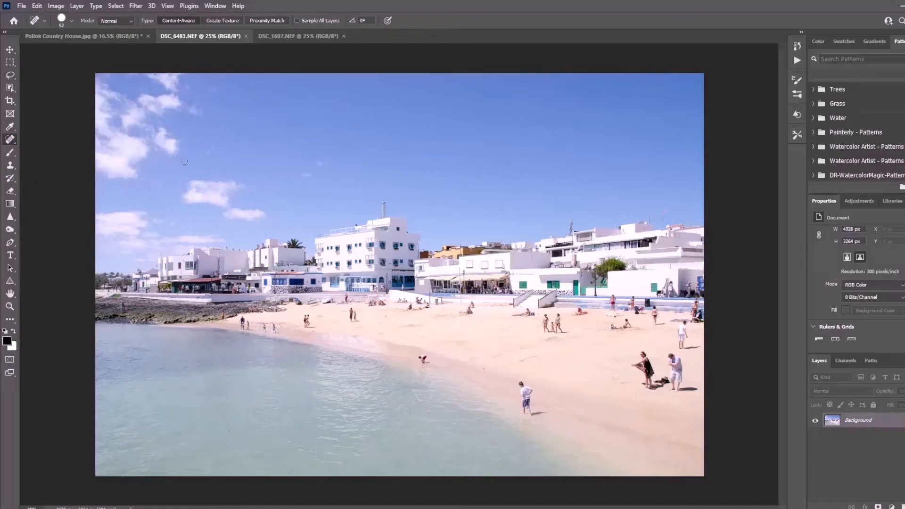
pyautogui.scroll(5, 415, 356)
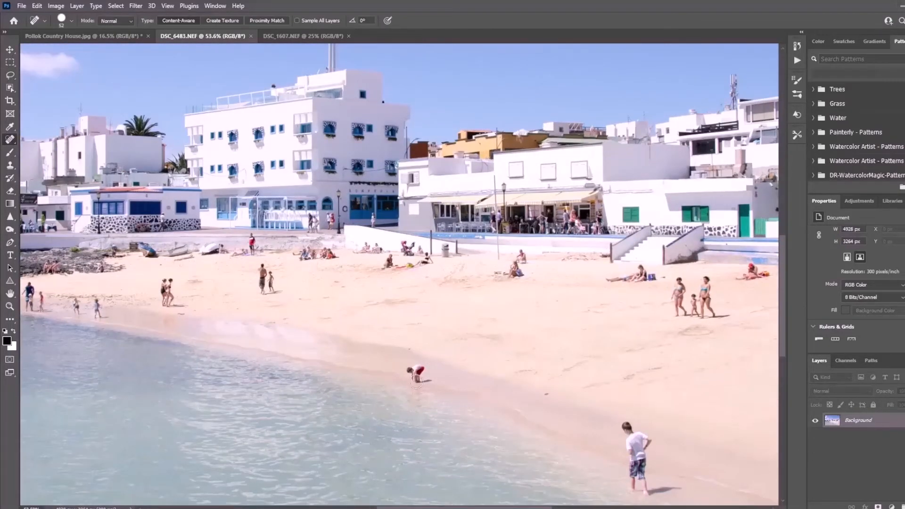
pyautogui.moveTo(416, 381)
pyautogui.mouseDown()
pyautogui.moveTo(419, 370)
pyautogui.moveTo(429, 382)
pyautogui.mouseUp()
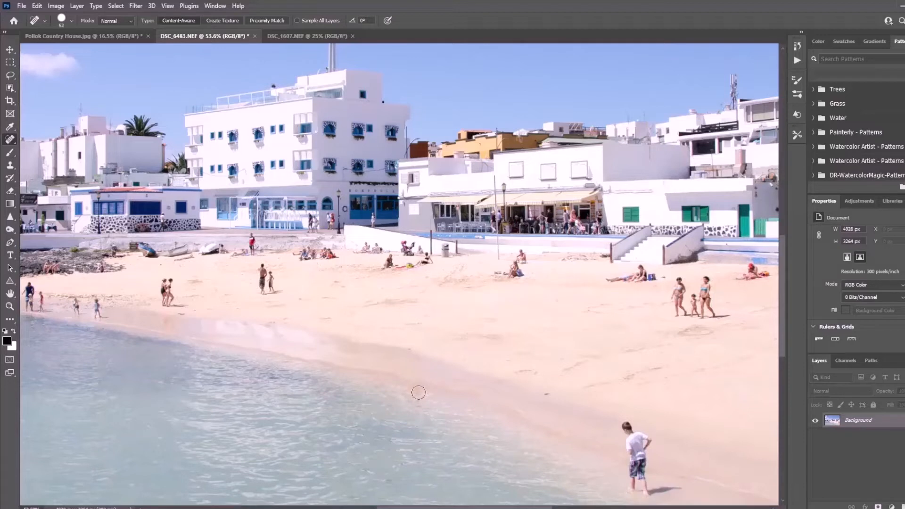
pyautogui.moveTo(418, 390); pyautogui.dragTo(417, 389)
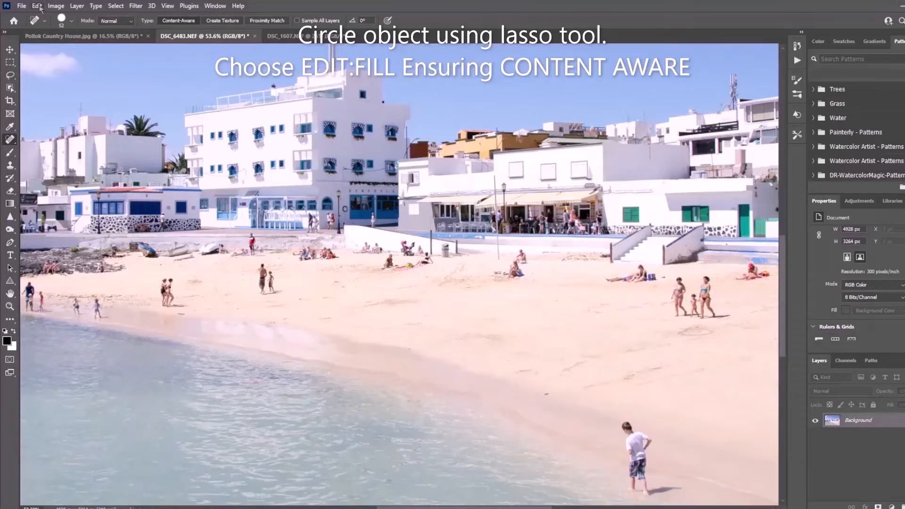
# Step: Lasso the three people standing together on the sand with their shadow, remove them with a Content-Aware fill, and deselect
pyautogui.click(10, 76)
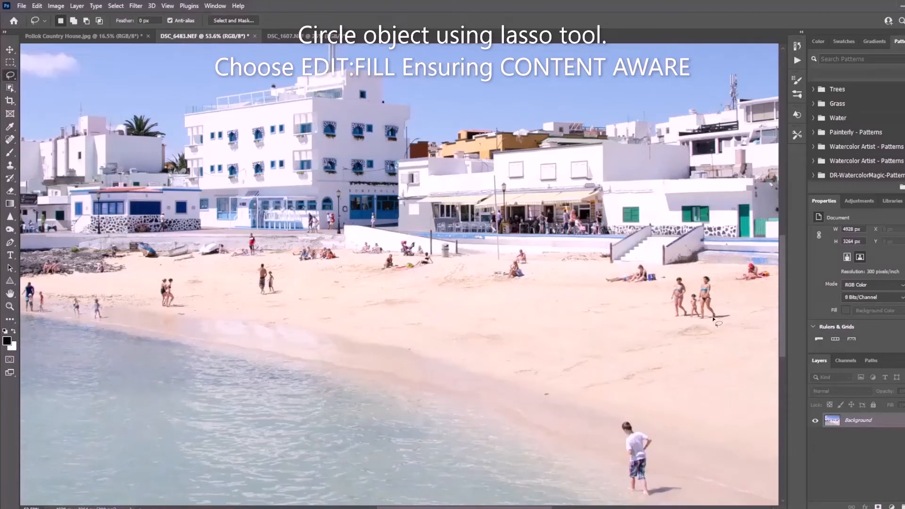
pyautogui.moveTo(702, 318)
pyautogui.mouseDown()
pyautogui.moveTo(734, 315)
pyautogui.moveTo(713, 304)
pyautogui.moveTo(709, 271)
pyautogui.moveTo(695, 288)
pyautogui.moveTo(676, 275)
pyautogui.moveTo(672, 318)
pyautogui.moveTo(701, 321)
pyautogui.mouseUp()
pyautogui.click(36, 6)
pyautogui.click(56, 160)
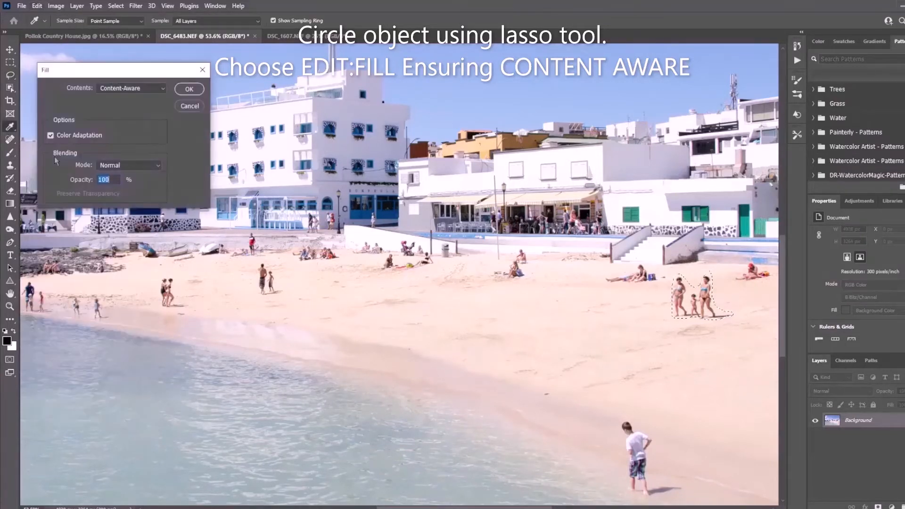
pyautogui.click(196, 90)
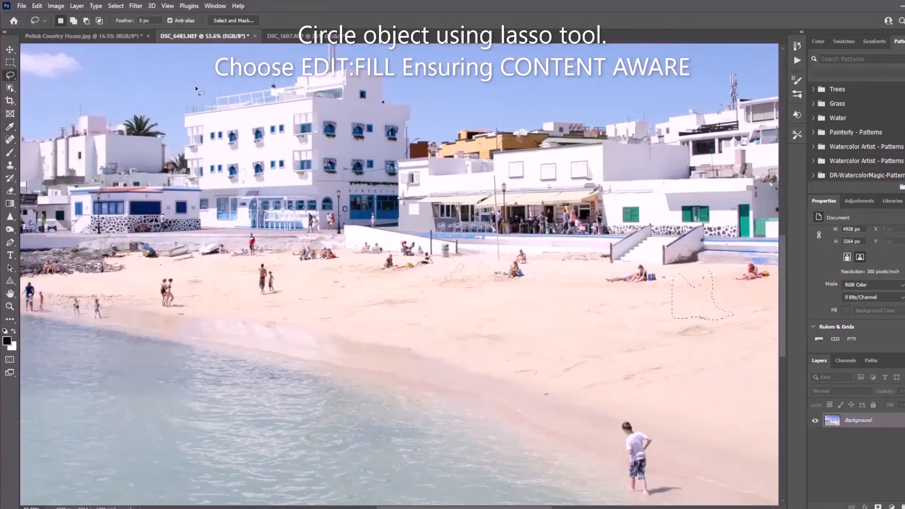
pyautogui.hotkey('ctrl', 'd')
# Step: Lasso the red-capped sunbather near the beach wall and remove the figure with a Content-Aware fill
pyautogui.moveTo(753, 263)
pyautogui.mouseDown()
pyautogui.moveTo(732, 283)
pyautogui.moveTo(763, 283)
pyautogui.mouseUp()
pyautogui.click(37, 6)
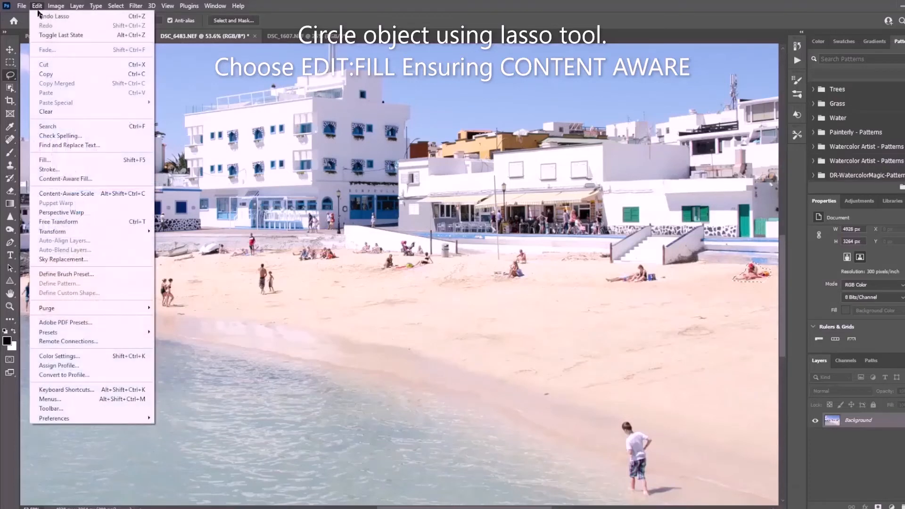
pyautogui.click(61, 159)
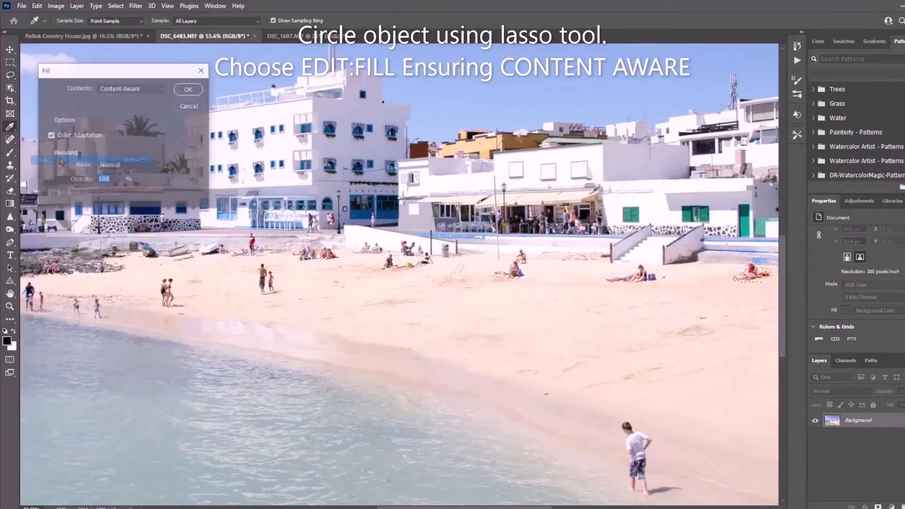
pyautogui.click(189, 89)
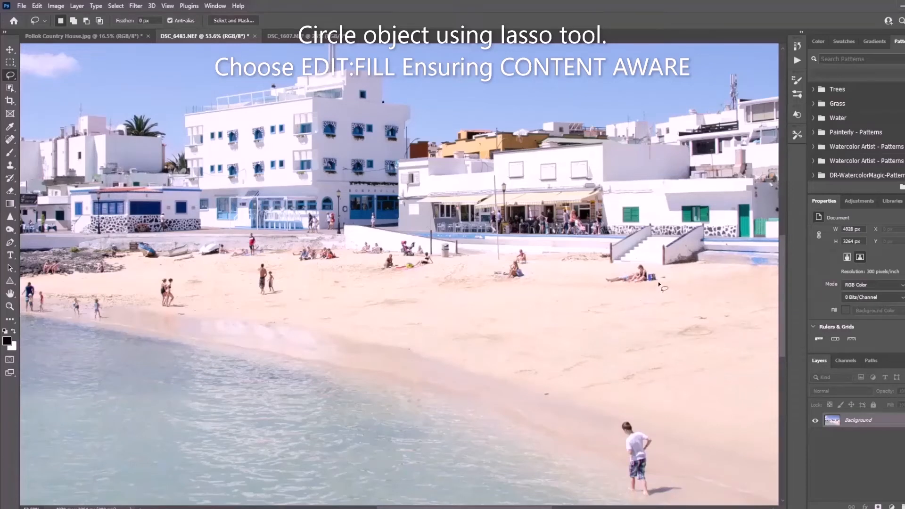
# Step: Remove the sunbather lying below the white steps using a lasso selection and Content-Aware fill
pyautogui.moveTo(659, 282)
pyautogui.mouseDown()
pyautogui.moveTo(644, 265)
pyautogui.moveTo(603, 284)
pyautogui.moveTo(644, 290)
pyautogui.moveTo(659, 281)
pyautogui.mouseUp()
pyautogui.click(38, 7)
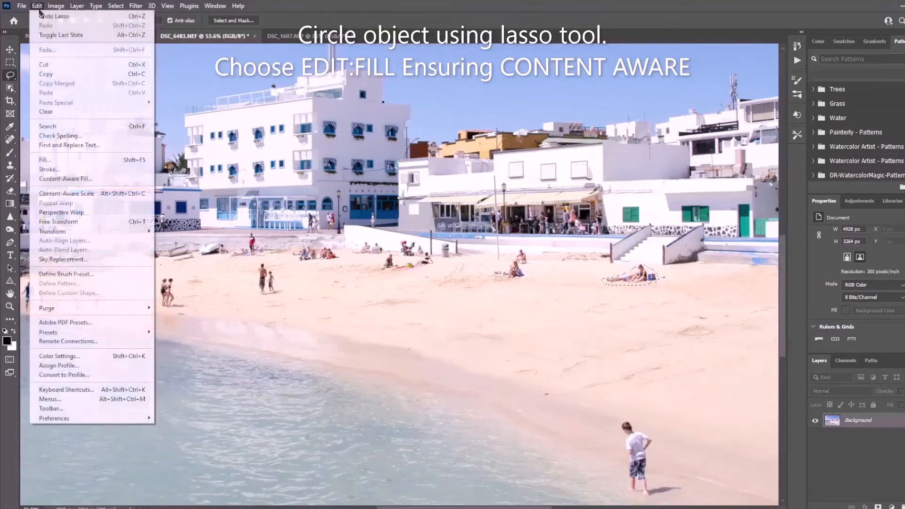
pyautogui.click(68, 162)
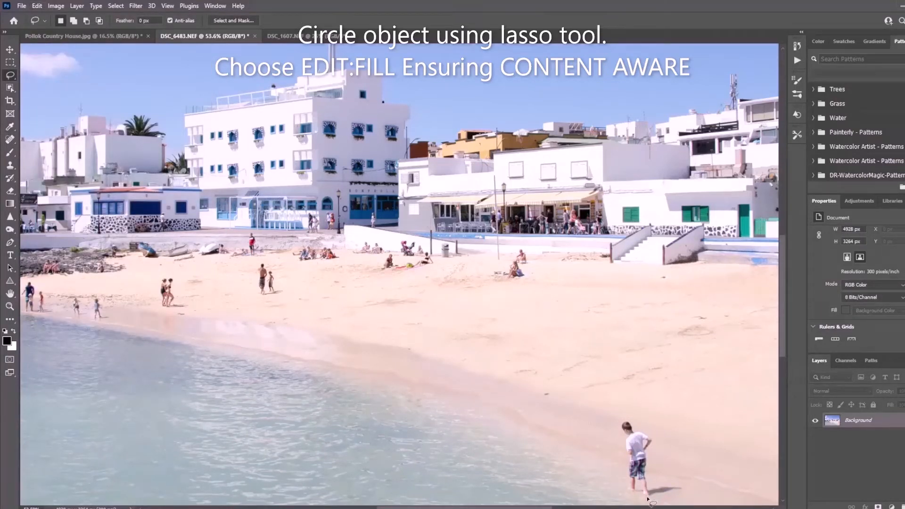
# Step: Lasso the boy in the white shirt and his shadow at the shoreline and remove them with a Content-Aware fill
pyautogui.moveTo(647, 499)
pyautogui.mouseDown()
pyautogui.moveTo(685, 486)
pyautogui.moveTo(653, 483)
pyautogui.moveTo(654, 435)
pyautogui.moveTo(624, 420)
pyautogui.moveTo(625, 484)
pyautogui.moveTo(647, 498)
pyautogui.mouseUp()
pyautogui.click(36, 6)
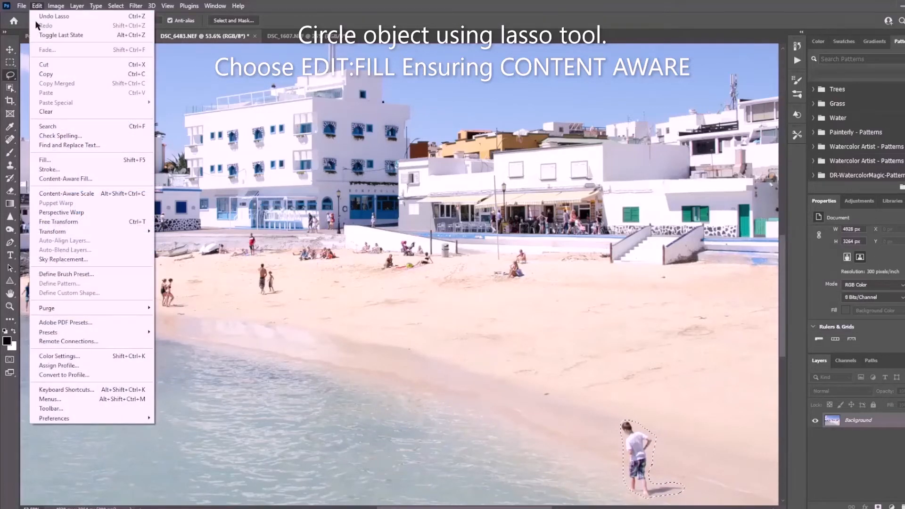
pyautogui.click(49, 159)
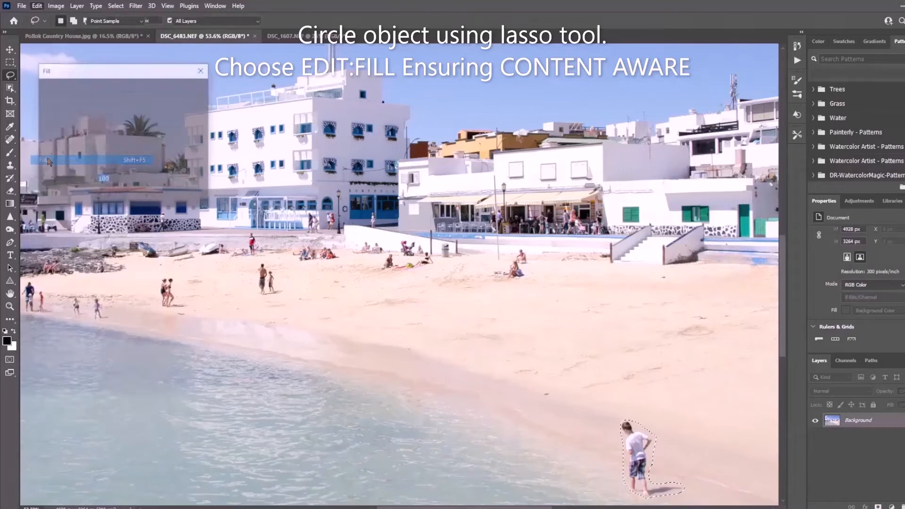
pyautogui.click(200, 91)
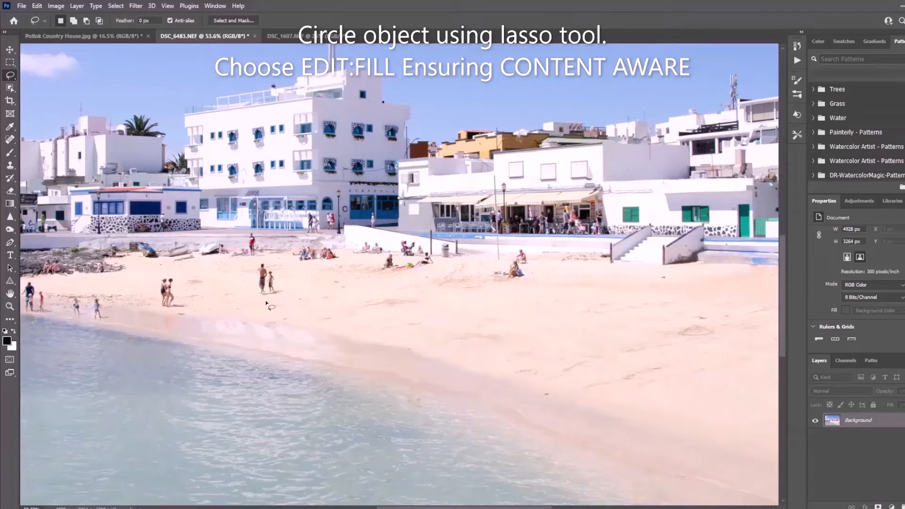
# Step: Lasso the adult and child walking on the sand in front of the large white building and remove them with a Content-Aware fill
pyautogui.moveTo(261, 297)
pyautogui.mouseDown()
pyautogui.moveTo(286, 294)
pyautogui.moveTo(275, 267)
pyautogui.moveTo(258, 263)
pyautogui.moveTo(262, 297)
pyautogui.mouseUp()
pyautogui.click(37, 6)
pyautogui.click(60, 160)
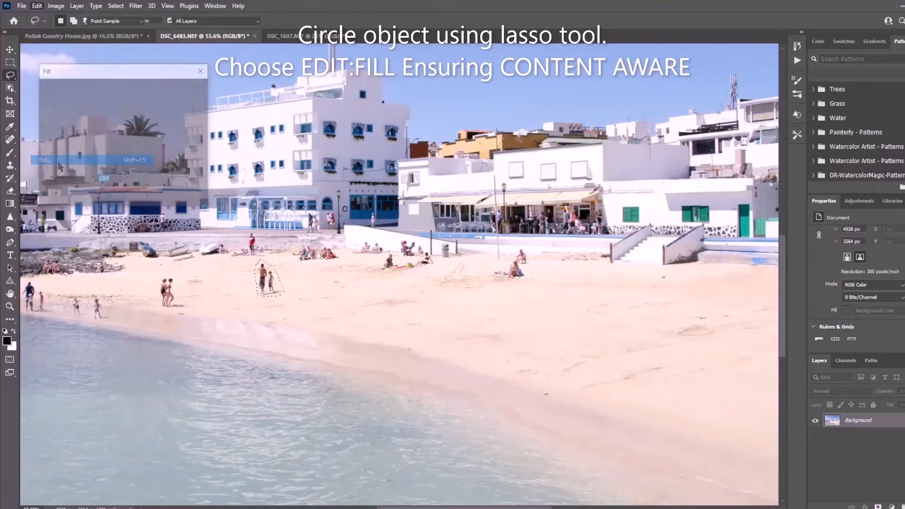
pyautogui.click(190, 90)
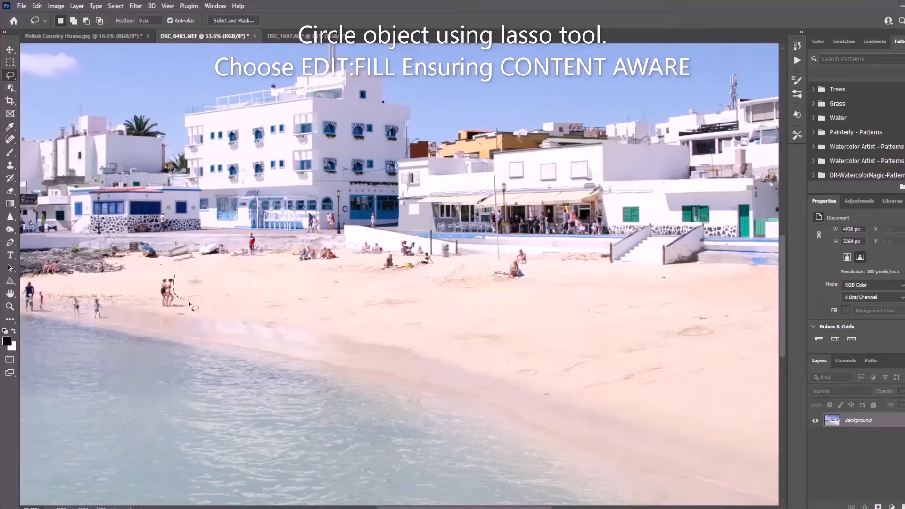
# Step: Lasso the pair of people standing together on the sand near the shoreline and remove them with a Content-Aware fill
pyautogui.moveTo(188, 308)
pyautogui.mouseDown()
pyautogui.moveTo(173, 309)
pyautogui.moveTo(159, 286)
pyautogui.moveTo(175, 276)
pyautogui.mouseUp()
pyautogui.click(38, 6)
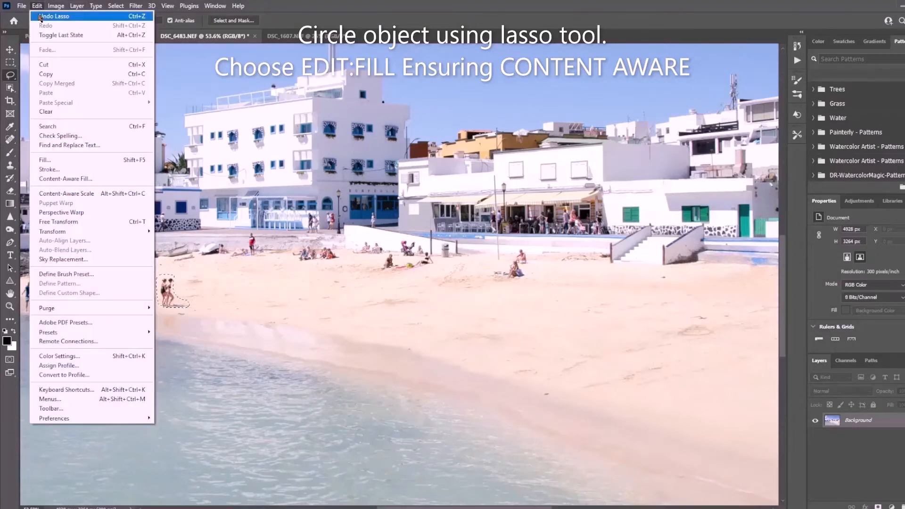
pyautogui.click(100, 159)
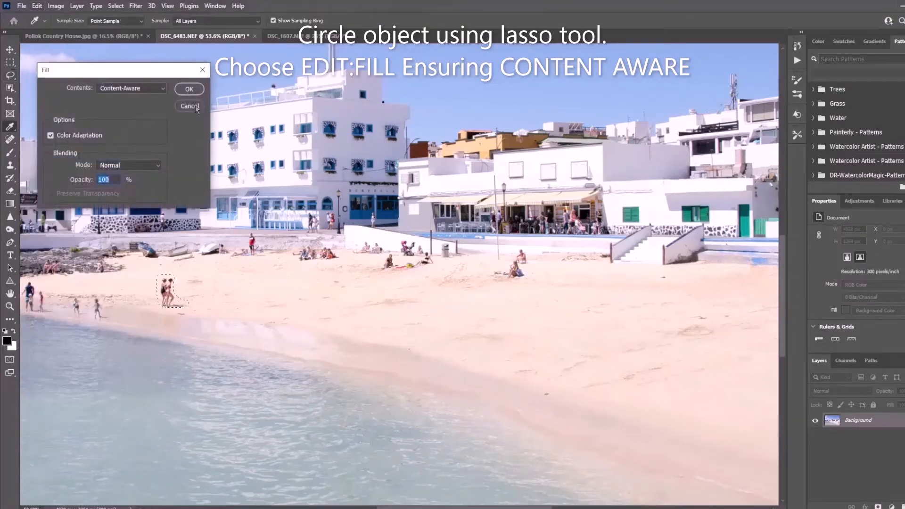
pyautogui.click(188, 89)
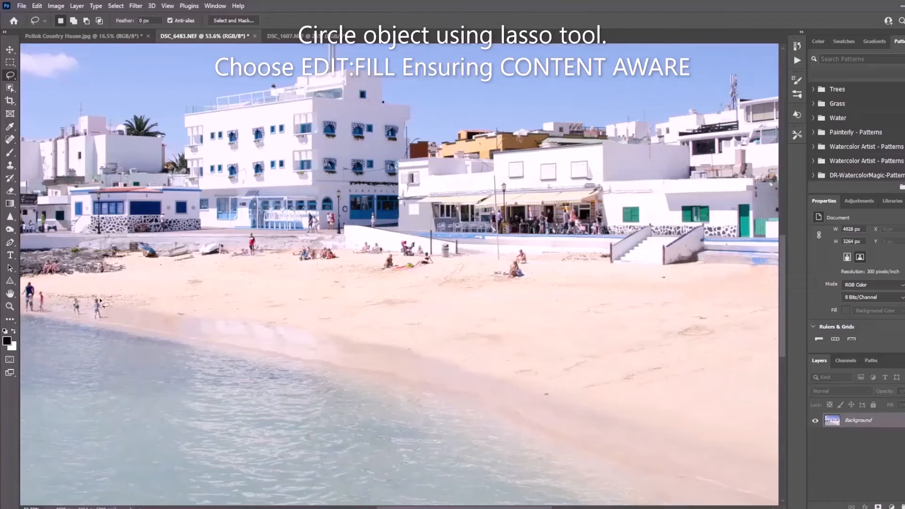
# Step: Lasso the right-hand one of the two small figures at the water's edge and remove it with a Content-Aware fill
pyautogui.moveTo(99, 300)
pyautogui.mouseDown()
pyautogui.moveTo(98, 322)
pyautogui.moveTo(99, 300)
pyautogui.mouseUp()
pyautogui.click(34, 7)
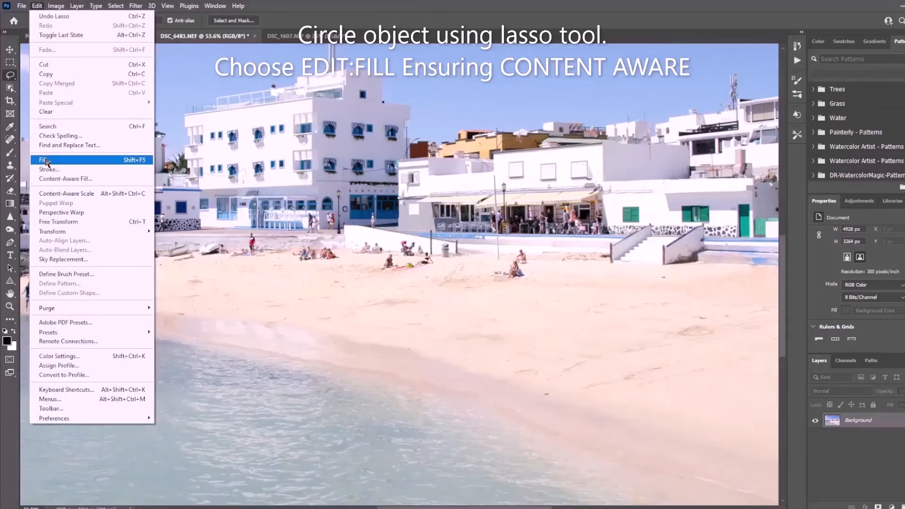
pyautogui.click(47, 158)
pyautogui.click(189, 90)
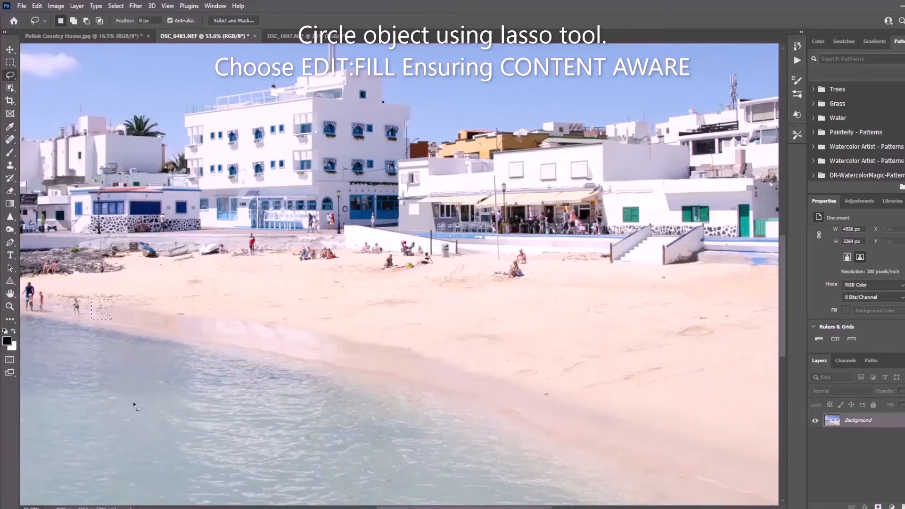
# Step: Lasso the remaining small figure to the right of the adult and child at the water's edge and remove it with a Content-Aware fill
pyautogui.moveTo(443, 508); pyautogui.dragTo(381, 507)
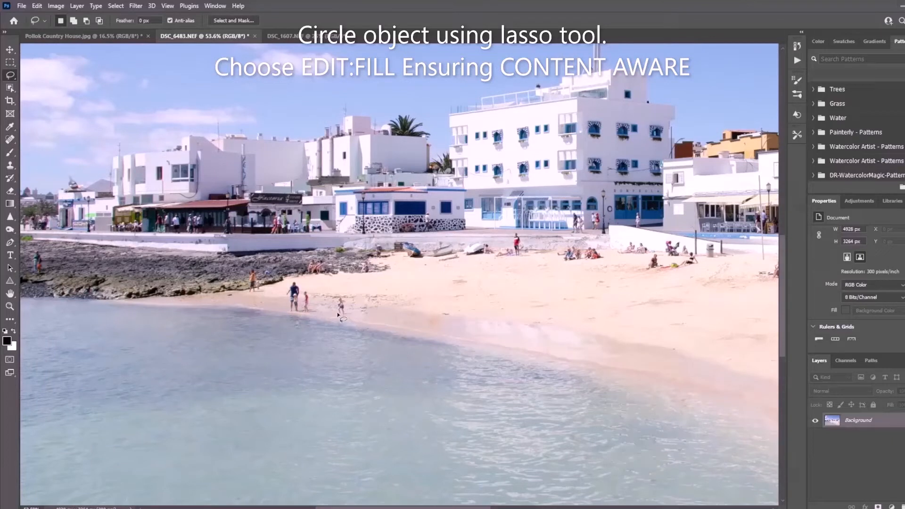
pyautogui.moveTo(342, 318); pyautogui.dragTo(354, 314)
pyautogui.moveTo(338, 312); pyautogui.dragTo(338, 312)
pyautogui.click(36, 5)
pyautogui.click(52, 160)
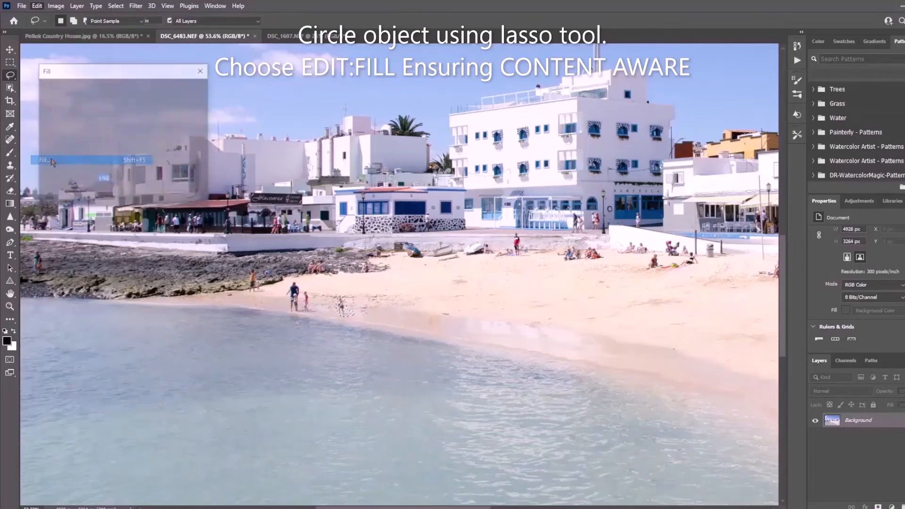
pyautogui.click(190, 89)
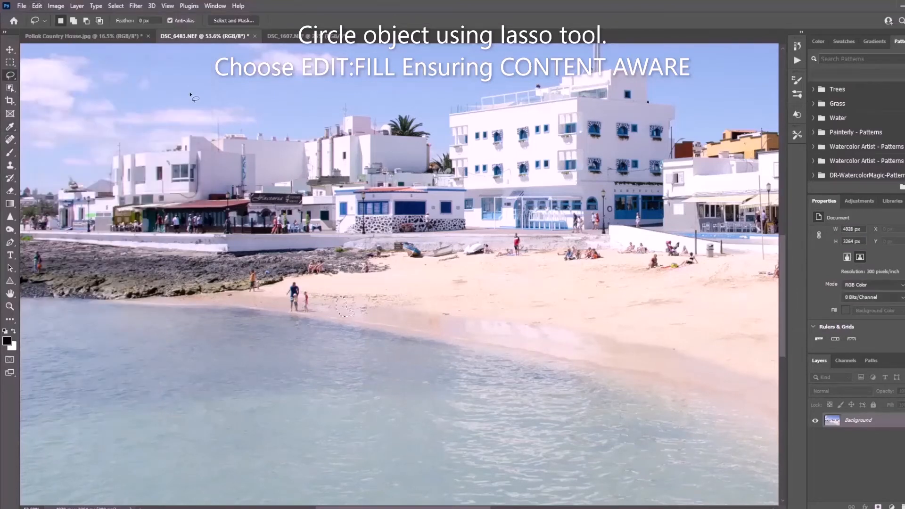
# Step: Lasso the adult in blue with the two children at the water's edge, remove them with a Content-Aware fill, and deselect
pyautogui.scroll(14, 290, 297)
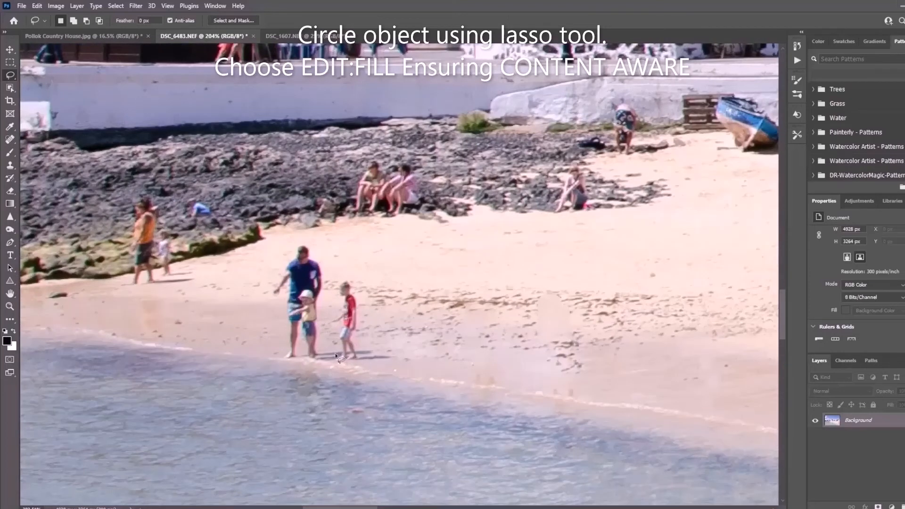
pyautogui.moveTo(335, 355)
pyautogui.mouseDown()
pyautogui.moveTo(351, 364)
pyautogui.moveTo(389, 360)
pyautogui.moveTo(362, 348)
pyautogui.moveTo(348, 281)
pyautogui.moveTo(332, 314)
pyautogui.moveTo(320, 301)
pyautogui.moveTo(320, 265)
pyautogui.moveTo(313, 248)
pyautogui.moveTo(297, 242)
pyautogui.moveTo(265, 312)
pyautogui.moveTo(278, 352)
pyautogui.moveTo(314, 363)
pyautogui.moveTo(334, 357)
pyautogui.mouseUp()
pyautogui.click(37, 6)
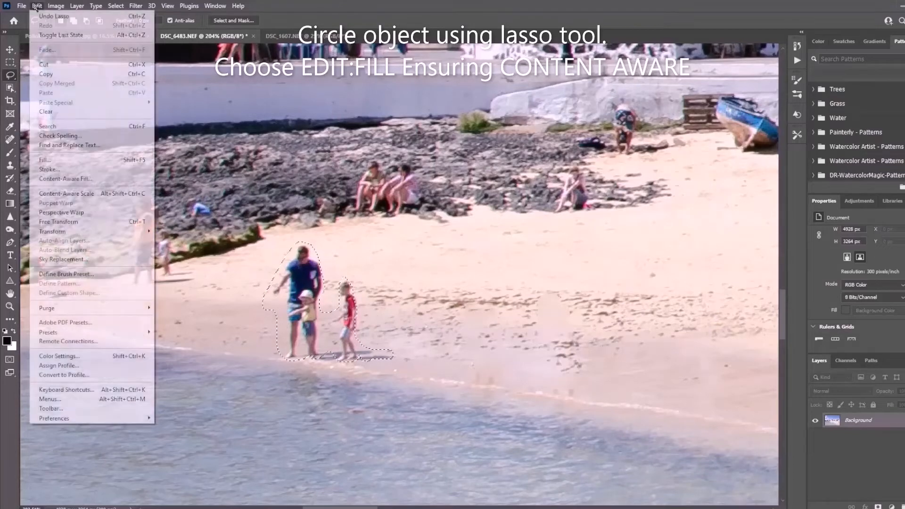
pyautogui.click(45, 160)
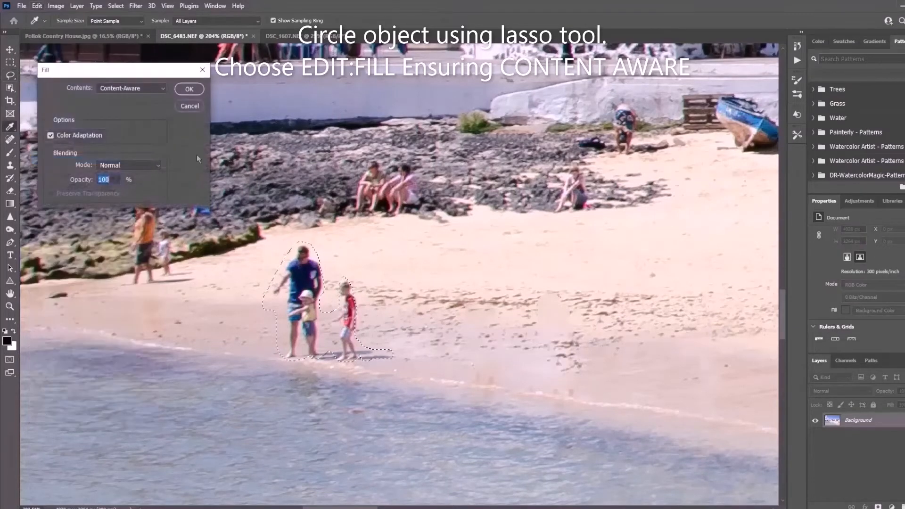
pyautogui.click(187, 89)
pyautogui.hotkey('ctrl', 'd')
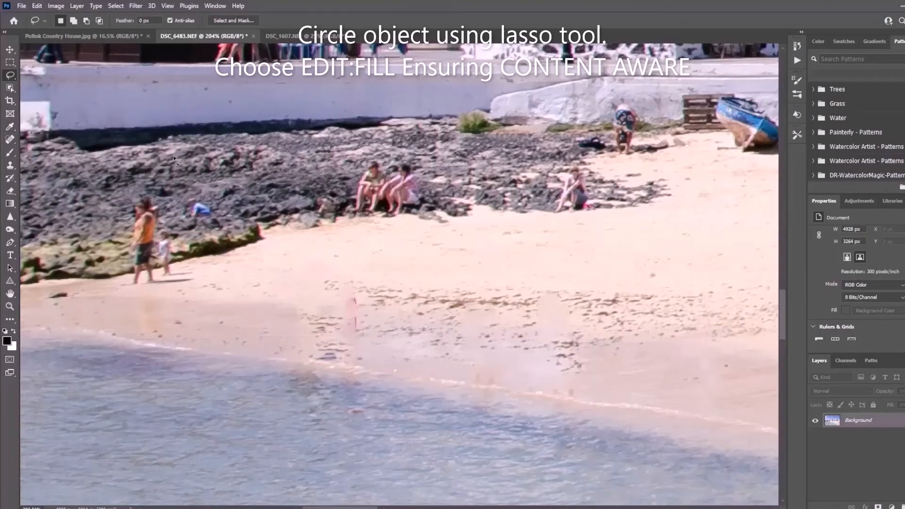
# Step: Lasso the pink remnant of the red-shirted child on the sand and clean it up with a Content-Aware fill
pyautogui.moveTo(356, 277)
pyautogui.mouseDown()
pyautogui.moveTo(365, 317)
pyautogui.moveTo(358, 340)
pyautogui.moveTo(341, 282)
pyautogui.moveTo(354, 275)
pyautogui.mouseUp()
pyautogui.click(37, 6)
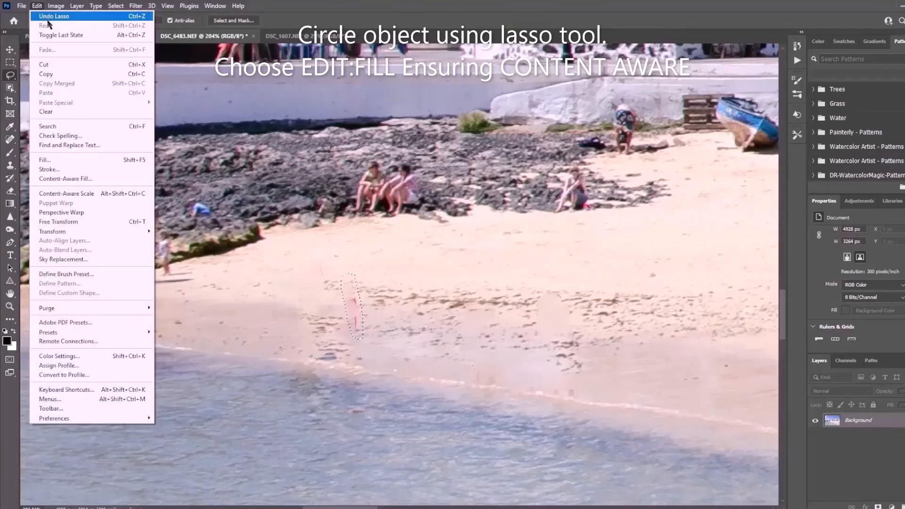
pyautogui.click(64, 164)
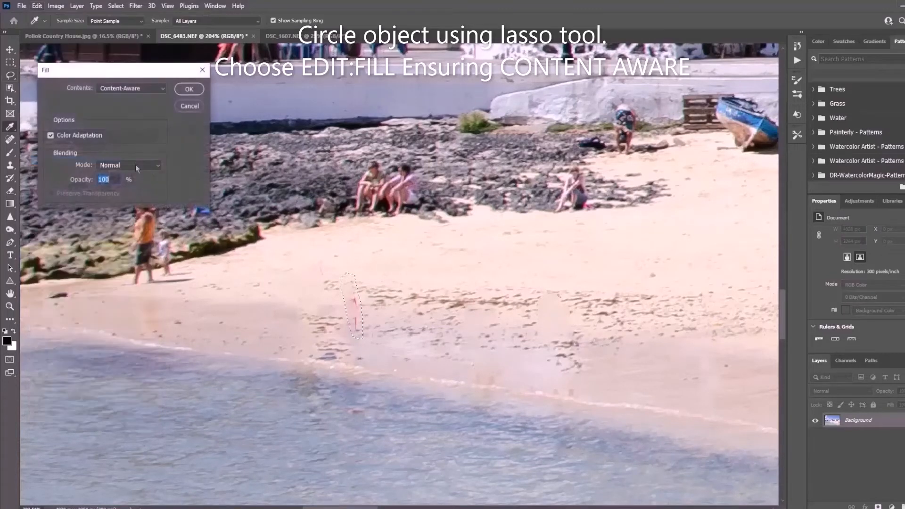
pyautogui.click(188, 90)
# Step: Lasso the narrow leftover mark on the dry sand where the adult stood and blend it with a Content-Aware fill
pyautogui.moveTo(321, 258)
pyautogui.mouseDown()
pyautogui.moveTo(323, 280)
pyautogui.moveTo(319, 257)
pyautogui.mouseUp()
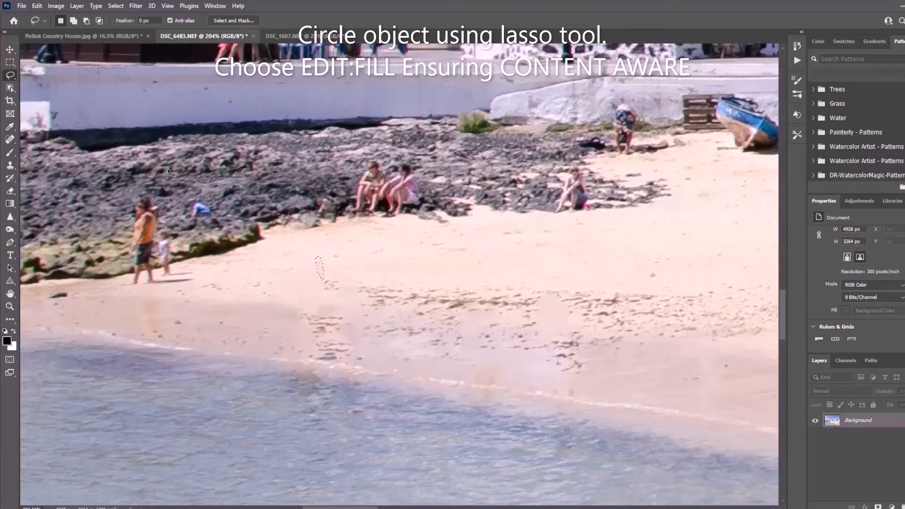
pyautogui.click(40, 7)
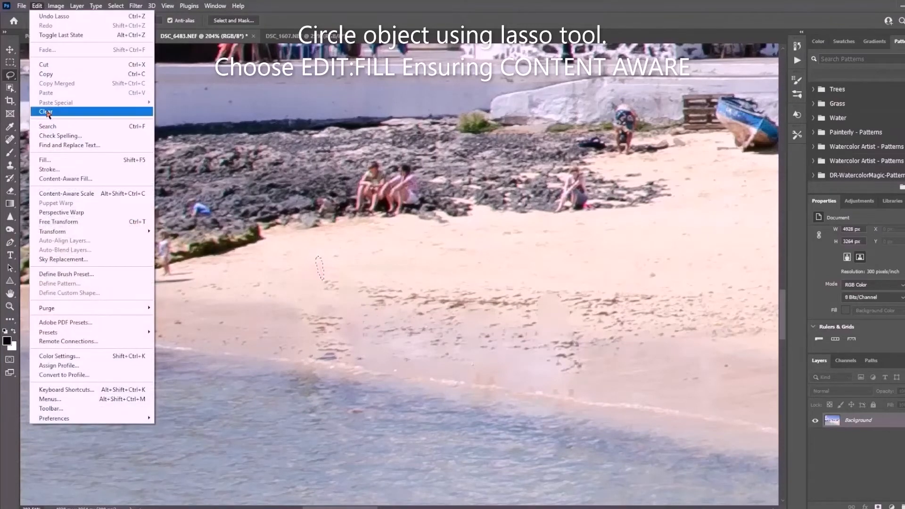
pyautogui.click(47, 160)
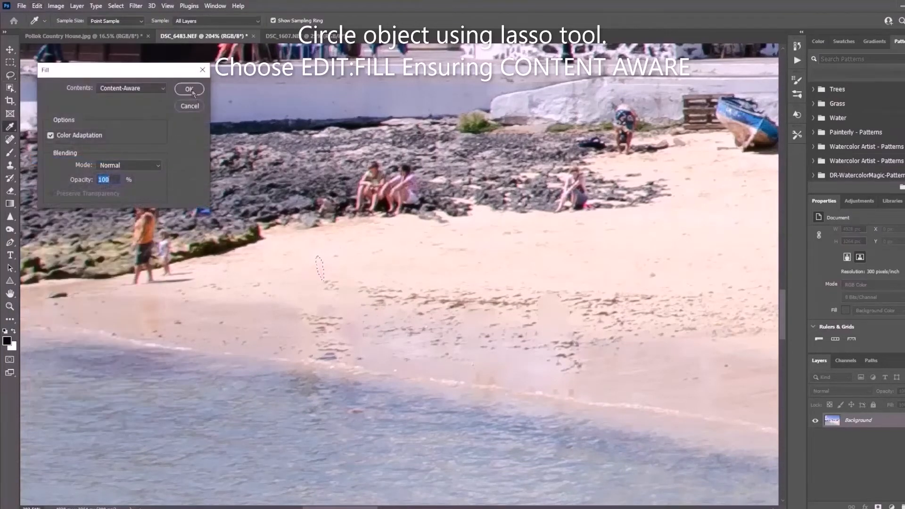
pyautogui.click(189, 87)
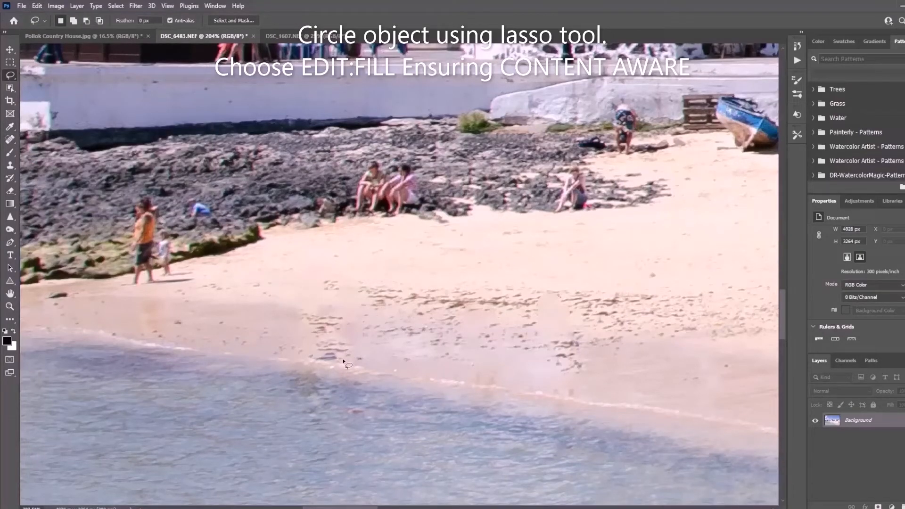
# Step: Lasso the dark shadow remnant beside the waterline and remove it with a Content-Aware fill
pyautogui.moveTo(319, 353); pyautogui.dragTo(343, 360)
pyautogui.click(37, 6)
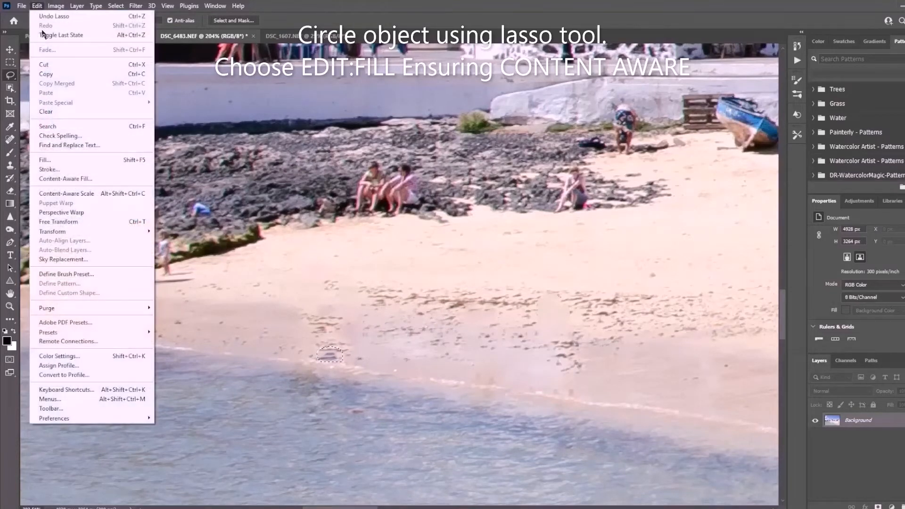
pyautogui.click(45, 159)
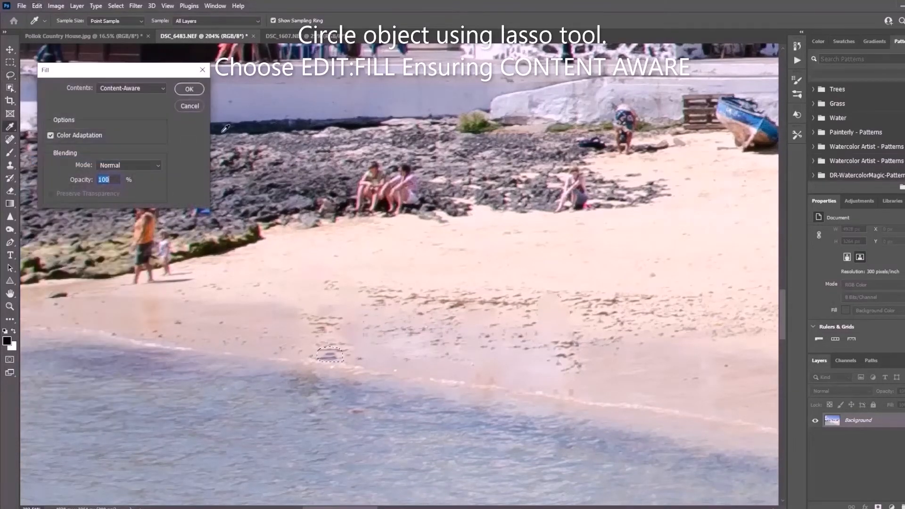
pyautogui.click(188, 91)
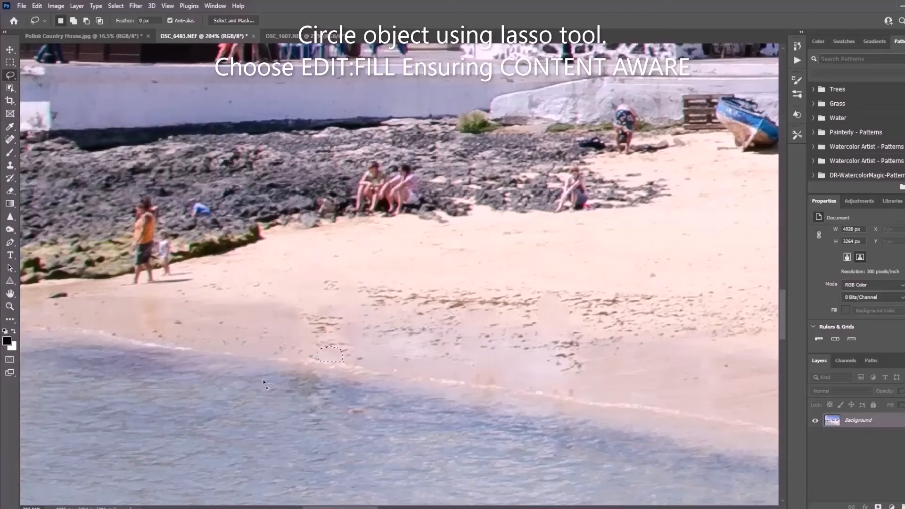
# Step: Lasso the uneven patch of wet sand left of the pebbly area and smooth it with a Content-Aware fill
pyautogui.scroll(-1, 259, 340)
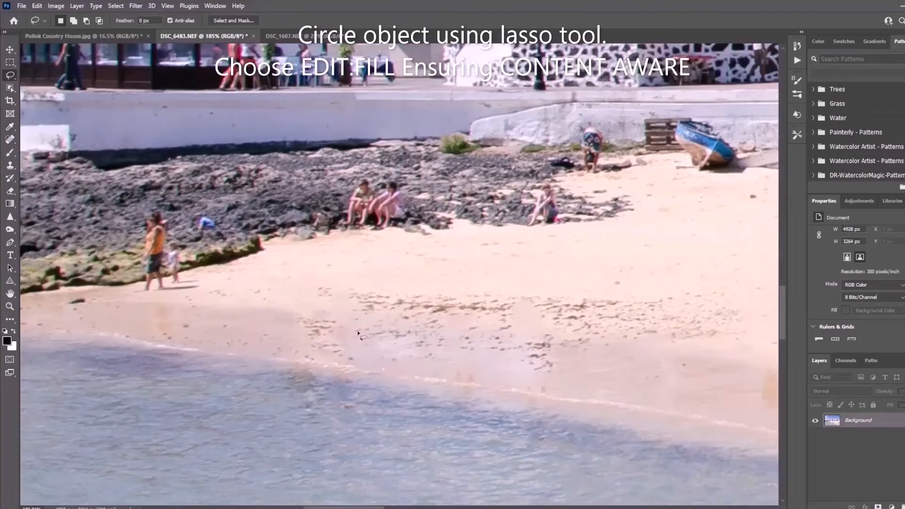
pyautogui.moveTo(355, 320)
pyautogui.mouseDown()
pyautogui.moveTo(364, 337)
pyautogui.moveTo(323, 337)
pyautogui.moveTo(354, 318)
pyautogui.mouseUp()
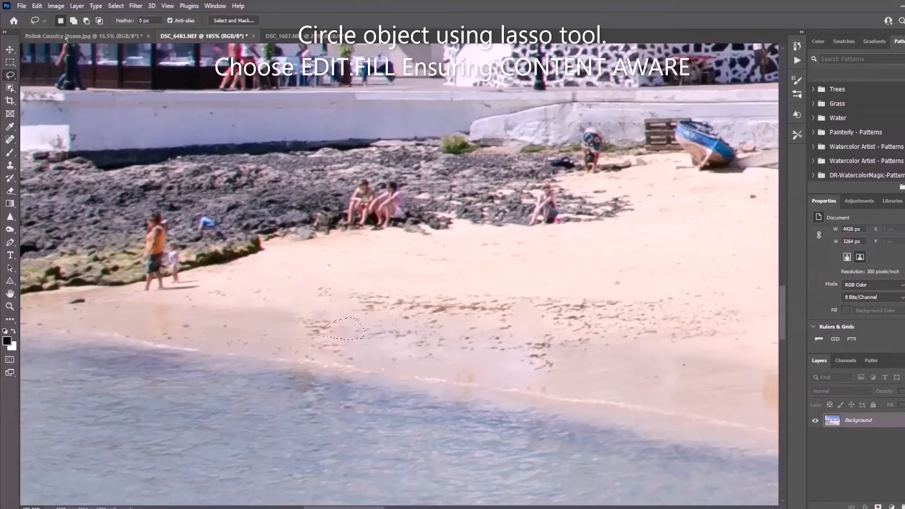
pyautogui.click(41, 7)
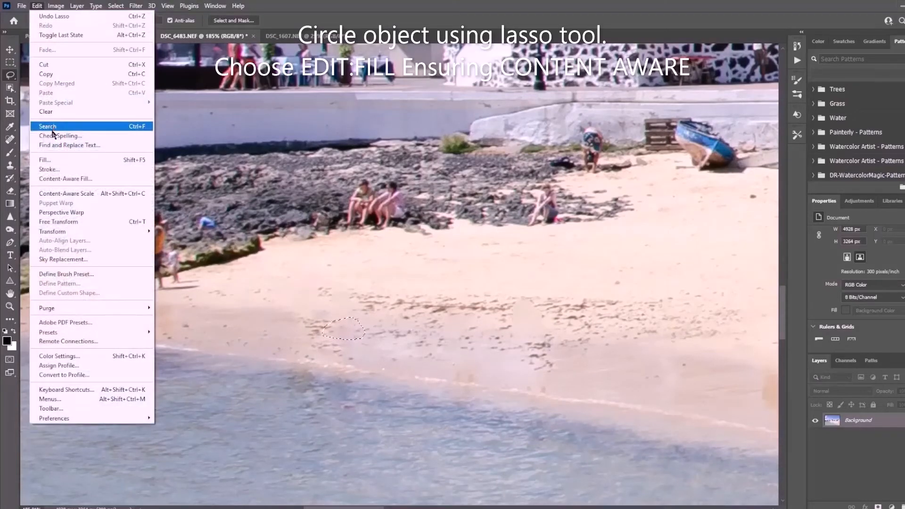
pyautogui.click(49, 161)
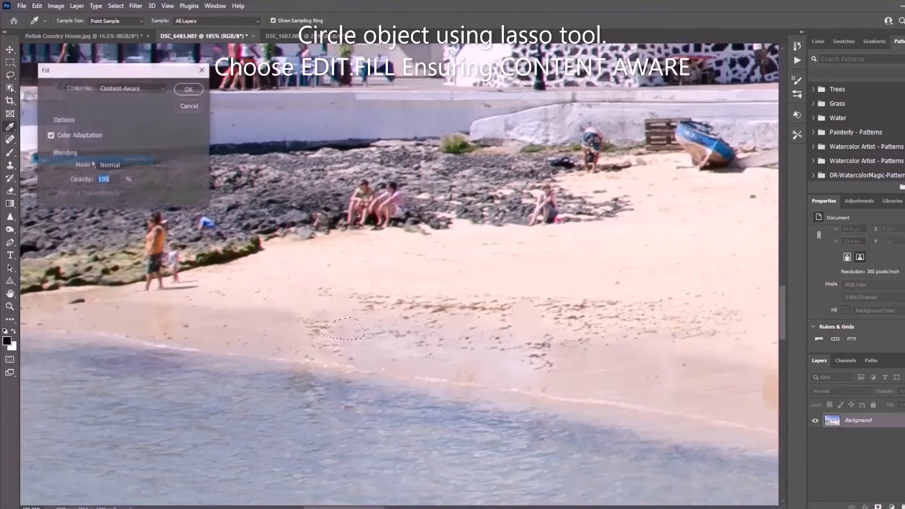
pyautogui.click(188, 89)
# Step: Lasso the orange-brown reflection patch on the wet sand and remove it with a Content-Aware fill
pyautogui.scroll(-8, 176, 211)
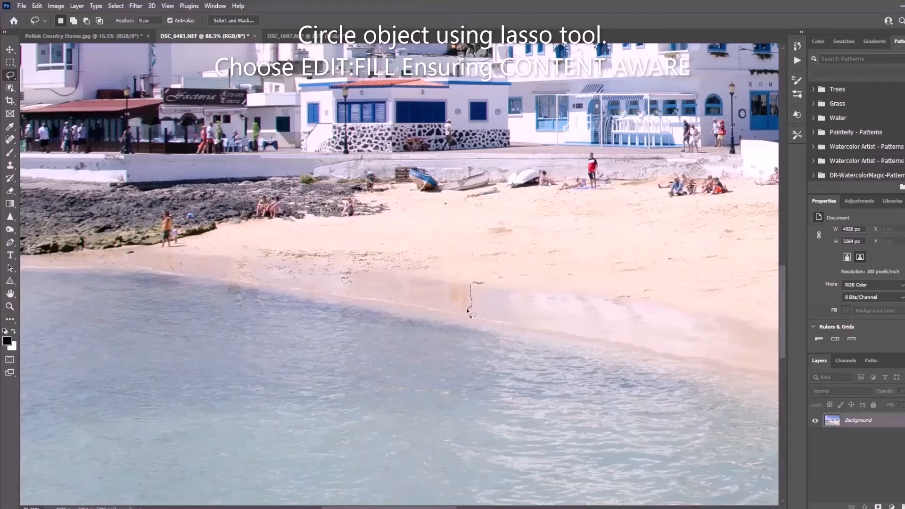
pyautogui.moveTo(448, 288); pyautogui.dragTo(471, 283)
pyautogui.click(36, 6)
pyautogui.click(94, 160)
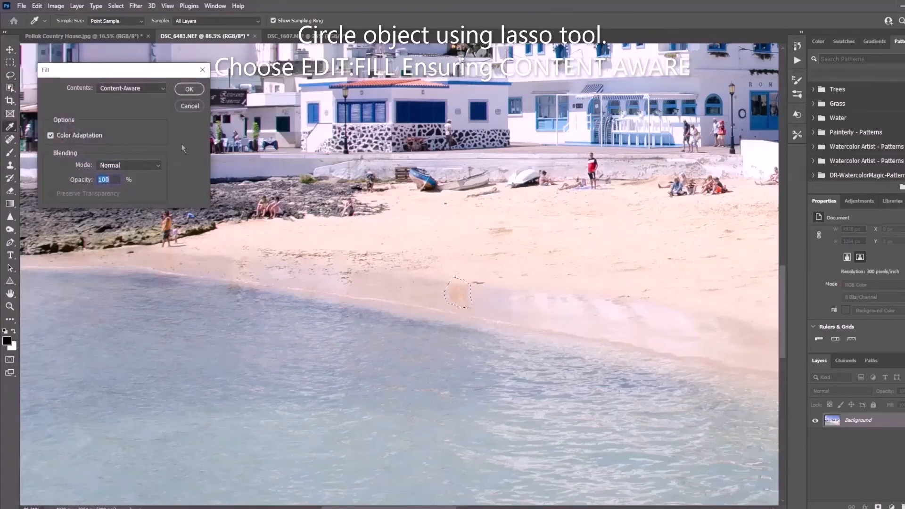
pyautogui.click(189, 89)
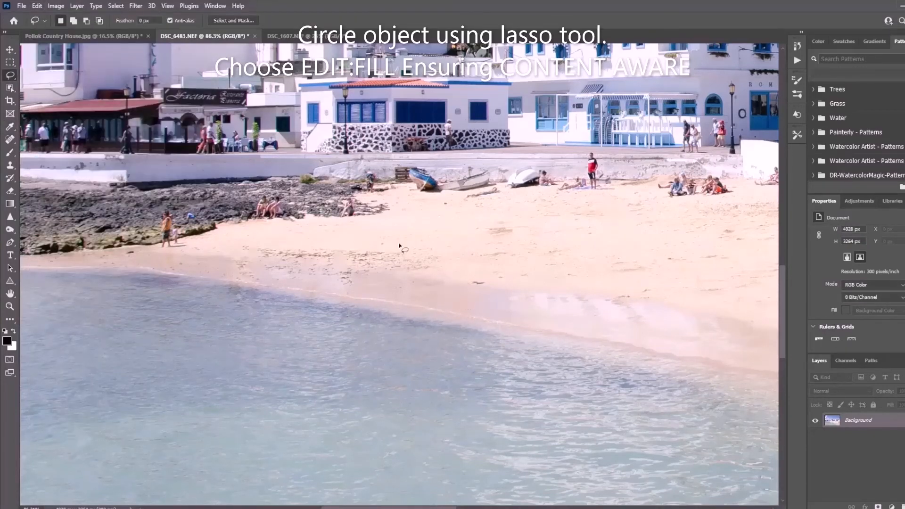
# Step: Lasso the two large foreground figures in black and white on the beach and remove them with a Content-Aware fill
pyautogui.scroll(-13, 490, 291)
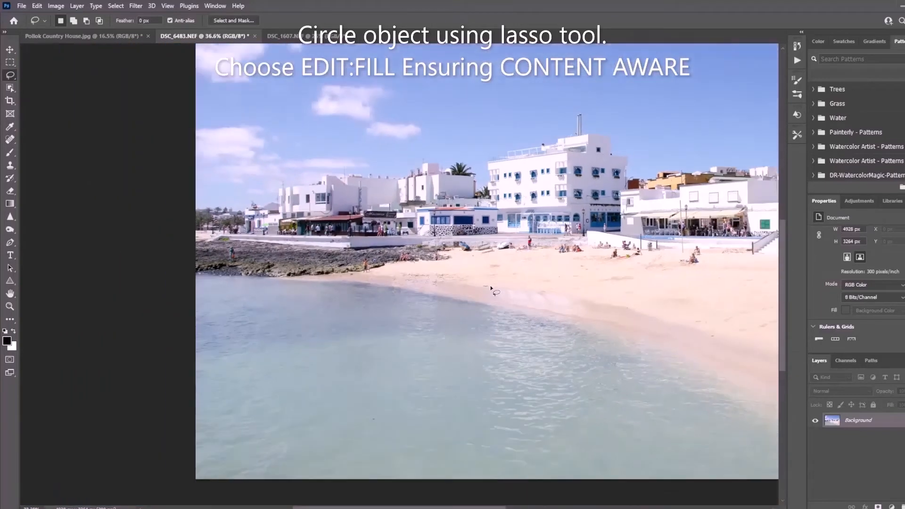
pyautogui.scroll(-2, 492, 288)
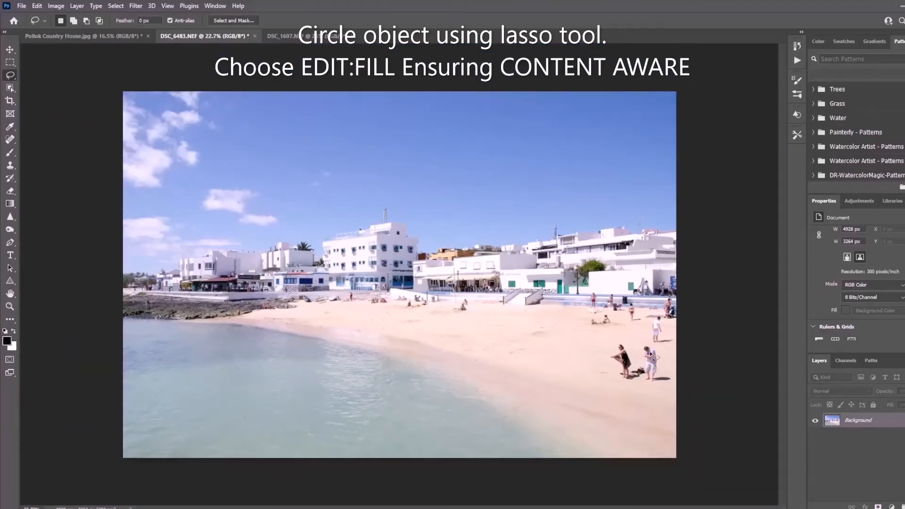
pyautogui.moveTo(656, 343)
pyautogui.mouseDown()
pyautogui.moveTo(671, 383)
pyautogui.moveTo(623, 386)
pyautogui.moveTo(612, 345)
pyautogui.moveTo(661, 349)
pyautogui.mouseUp()
pyautogui.click(37, 6)
pyautogui.click(45, 160)
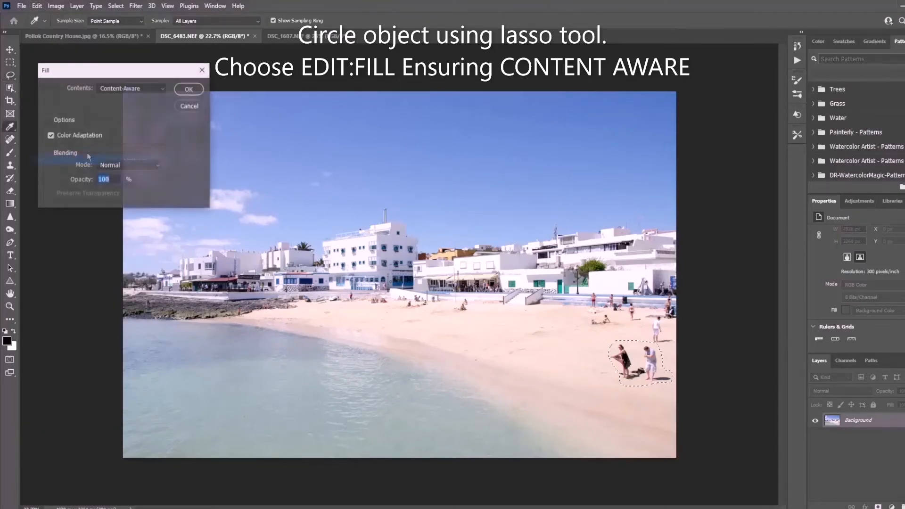
pyautogui.click(189, 89)
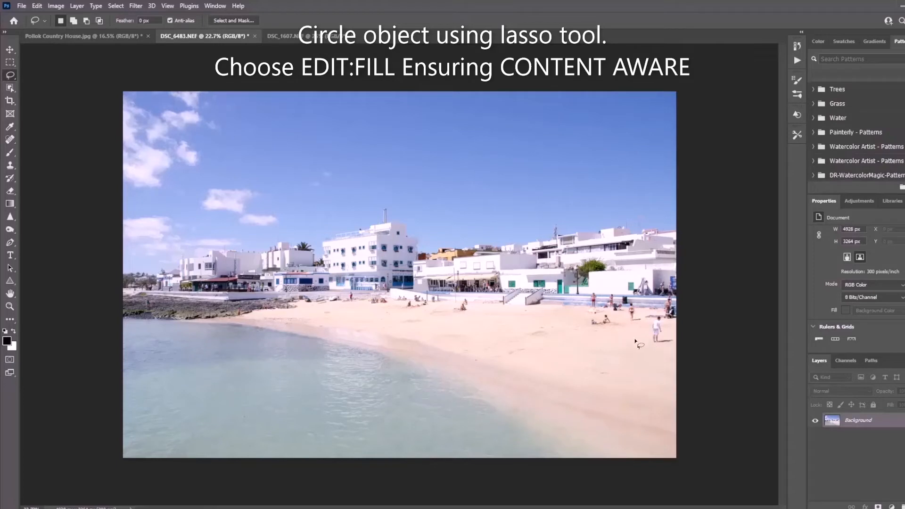
# Step: Lasso the standing person in white near the photo's right edge and remove the figure with a Content-Aware fill
pyautogui.moveTo(651, 346)
pyautogui.mouseDown()
pyautogui.moveTo(671, 344)
pyautogui.moveTo(664, 329)
pyautogui.mouseUp()
pyautogui.moveTo(652, 339); pyautogui.dragTo(651, 343)
pyautogui.click(37, 6)
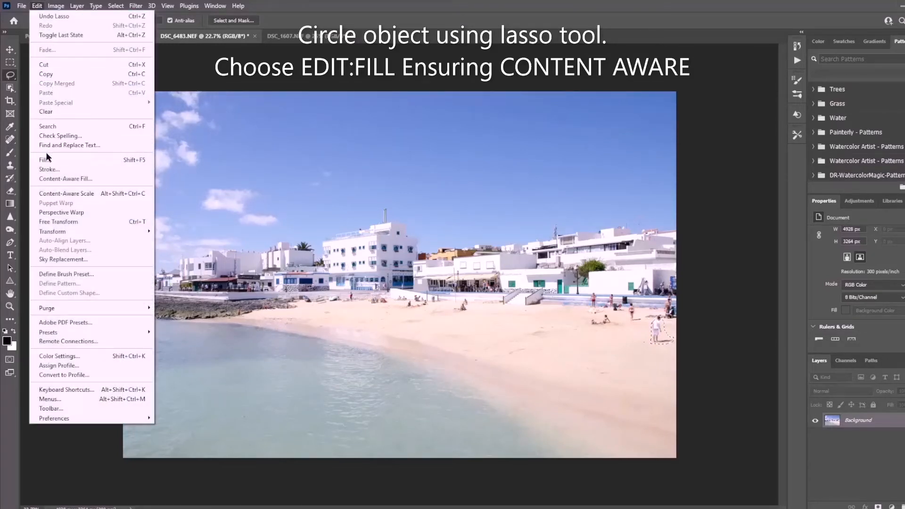
pyautogui.click(47, 159)
pyautogui.click(191, 94)
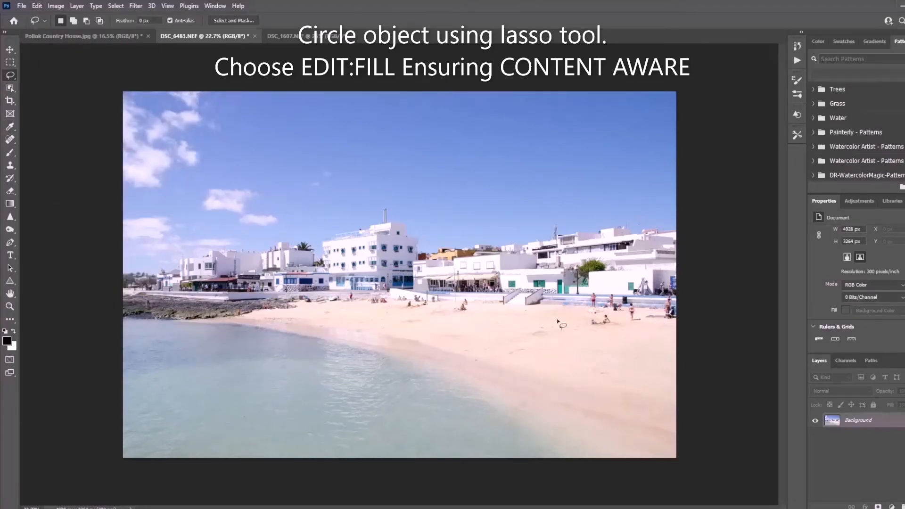
# Step: Lasso the person reclining on the sand near the beach's right end and remove the figure with a Content-Aware fill
pyautogui.moveTo(585, 323)
pyautogui.mouseDown()
pyautogui.moveTo(612, 323)
pyautogui.moveTo(606, 313)
pyautogui.moveTo(584, 325)
pyautogui.mouseUp()
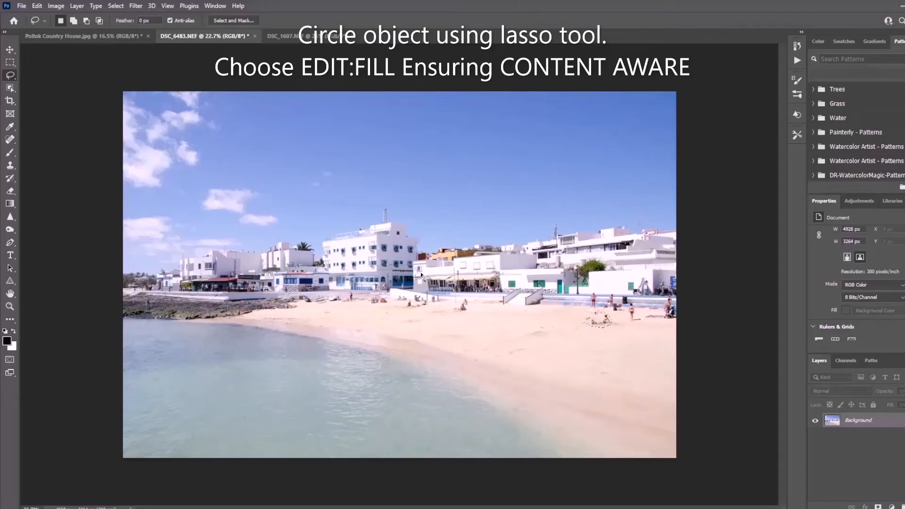
pyautogui.click(41, 5)
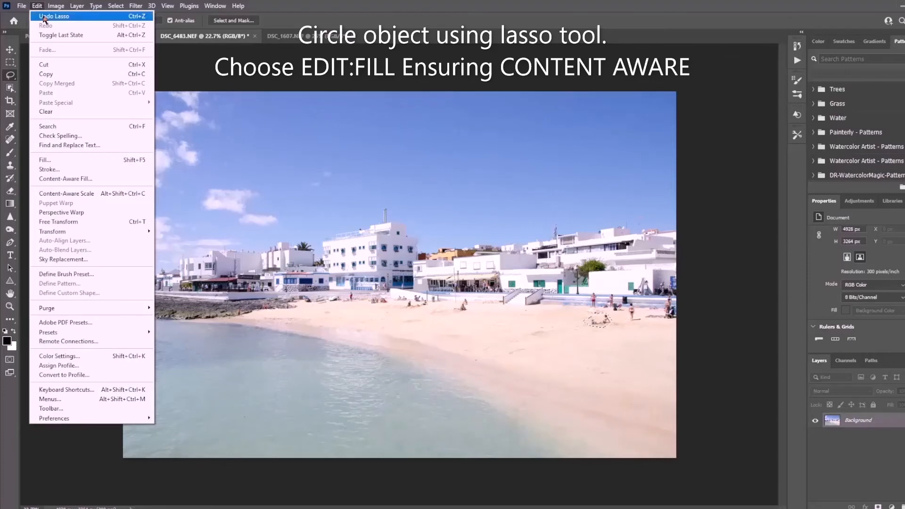
pyautogui.click(46, 160)
pyautogui.click(189, 90)
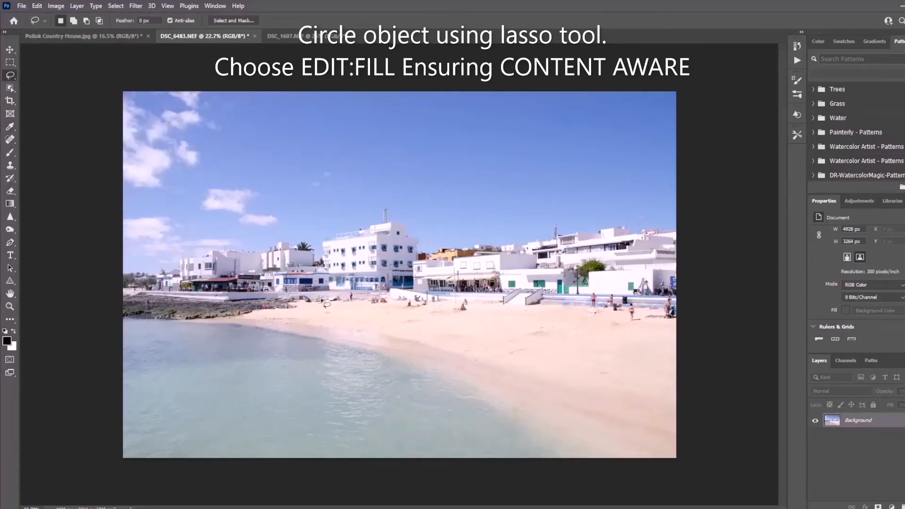
# Step: Lasso the group of sunbathers on the sand in front of the large white building, remove them with a Content-Aware fill and deselect
pyautogui.scroll(-1, 321, 301)
pyautogui.scroll(2, 321, 300)
pyautogui.scroll(3, 321, 300)
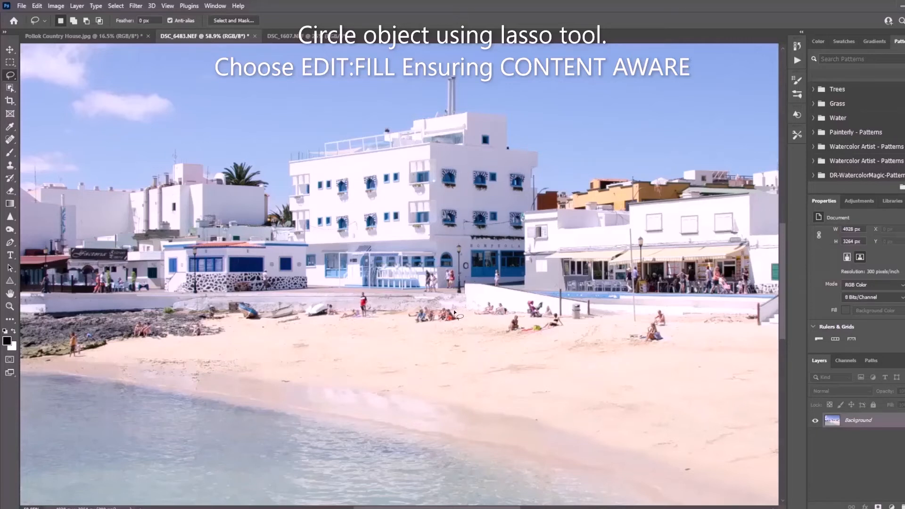
pyautogui.moveTo(454, 311)
pyautogui.mouseDown()
pyautogui.moveTo(461, 318)
pyautogui.moveTo(453, 324)
pyautogui.moveTo(414, 326)
pyautogui.moveTo(405, 316)
pyautogui.moveTo(451, 305)
pyautogui.mouseUp()
pyautogui.click(53, 6)
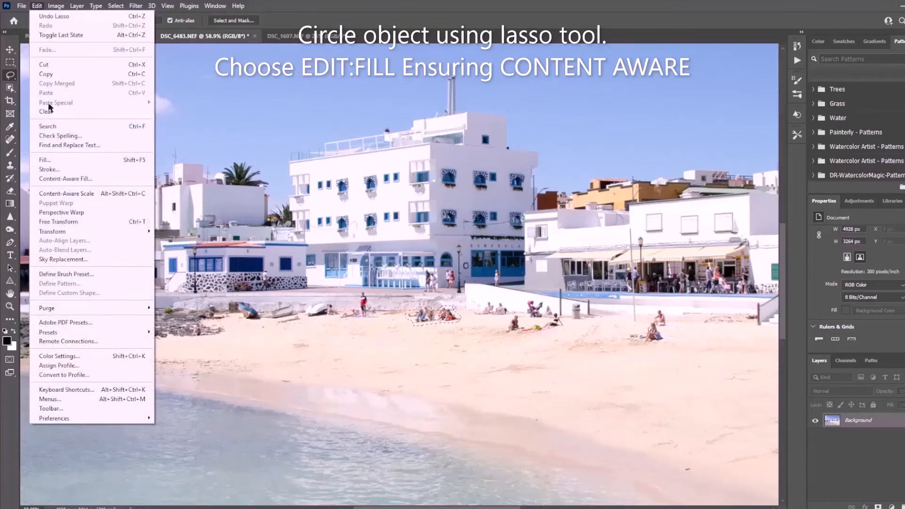
pyautogui.click(53, 159)
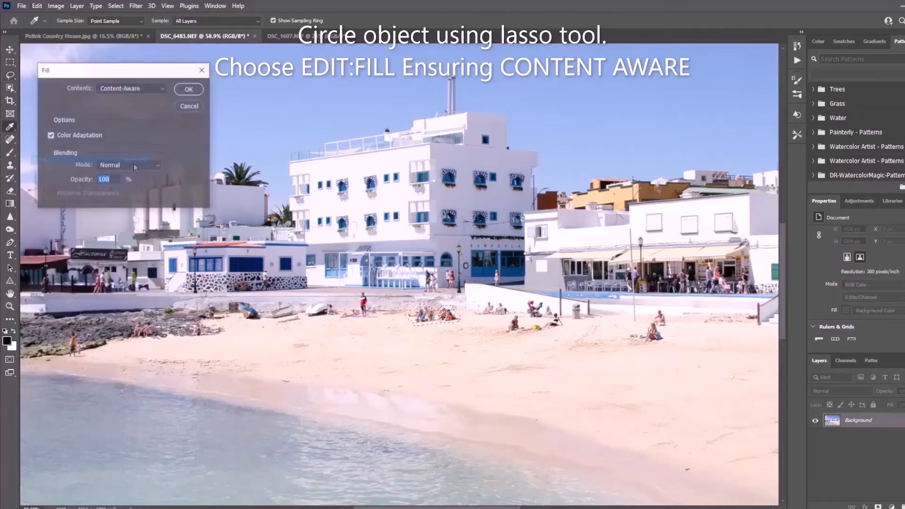
pyautogui.click(188, 89)
pyautogui.hotkey('ctrl', 'd')
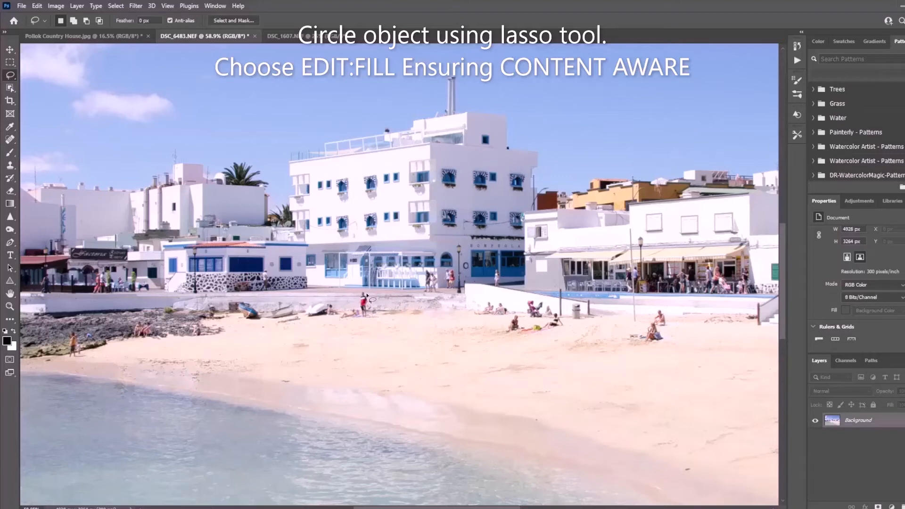
# Step: Lasso the standing person in red beside the beached boats and remove the figure with a Content-Aware fill
pyautogui.moveTo(367, 294)
pyautogui.mouseDown()
pyautogui.moveTo(366, 321)
pyautogui.moveTo(359, 295)
pyautogui.moveTo(367, 294)
pyautogui.mouseUp()
pyautogui.click(37, 6)
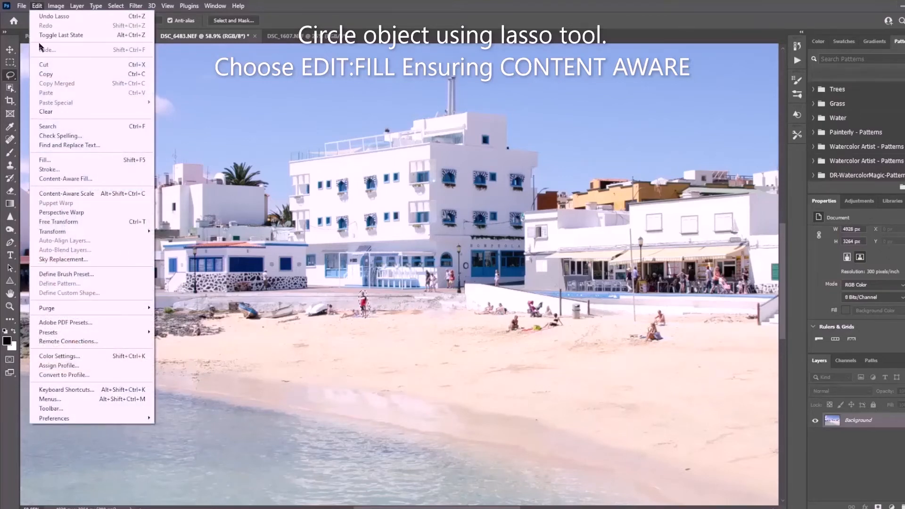
pyautogui.click(45, 159)
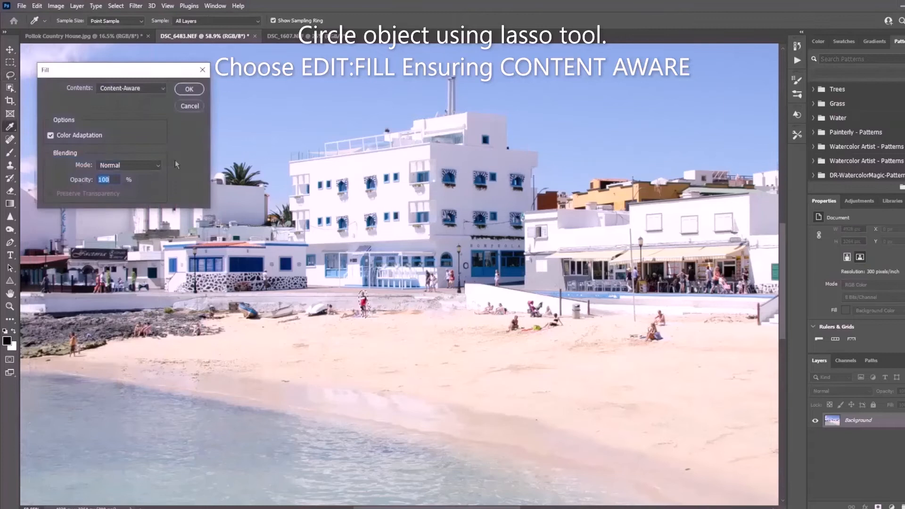
pyautogui.click(184, 93)
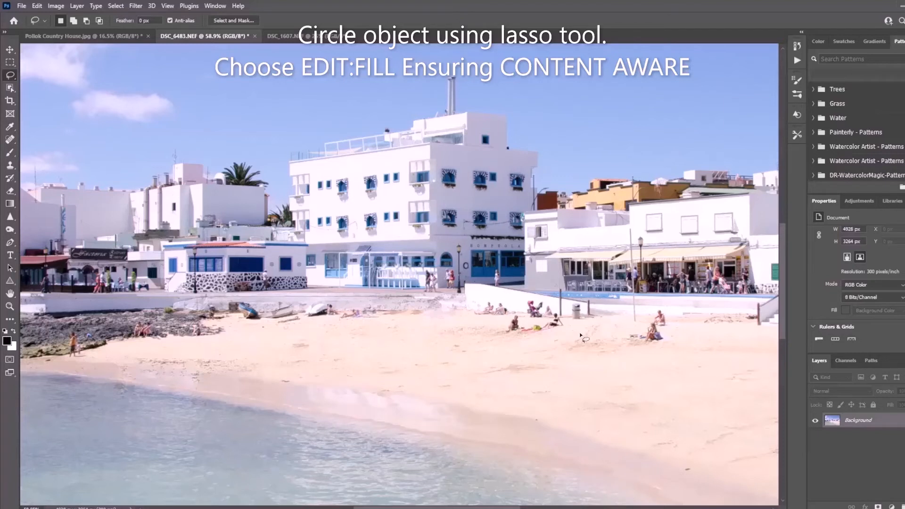
# Step: Lasso the person seated on the open sand below the café, remove the figure with a Content-Aware fill and deselect
pyautogui.moveTo(643, 331)
pyautogui.mouseDown()
pyautogui.moveTo(624, 333)
pyautogui.moveTo(631, 342)
pyautogui.moveTo(656, 345)
pyautogui.moveTo(665, 337)
pyautogui.moveTo(641, 333)
pyautogui.mouseUp()
pyautogui.click(37, 6)
pyautogui.click(46, 160)
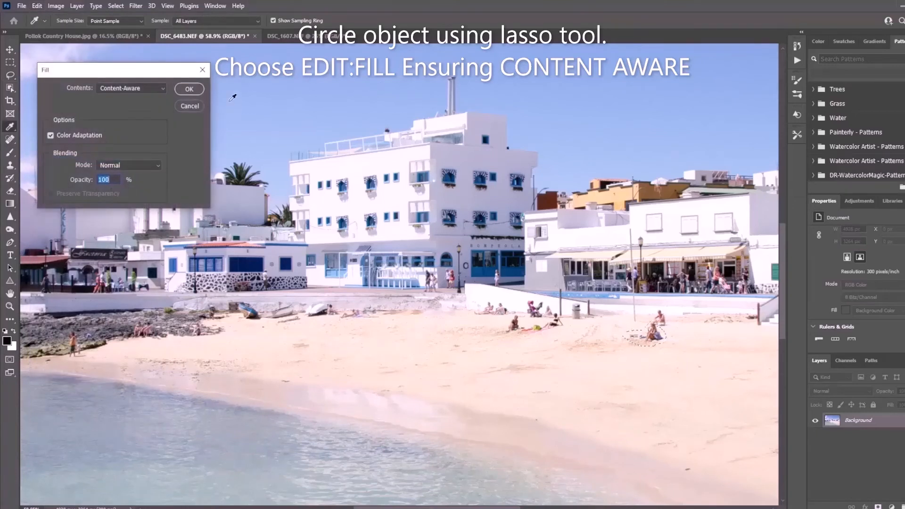
pyautogui.click(189, 89)
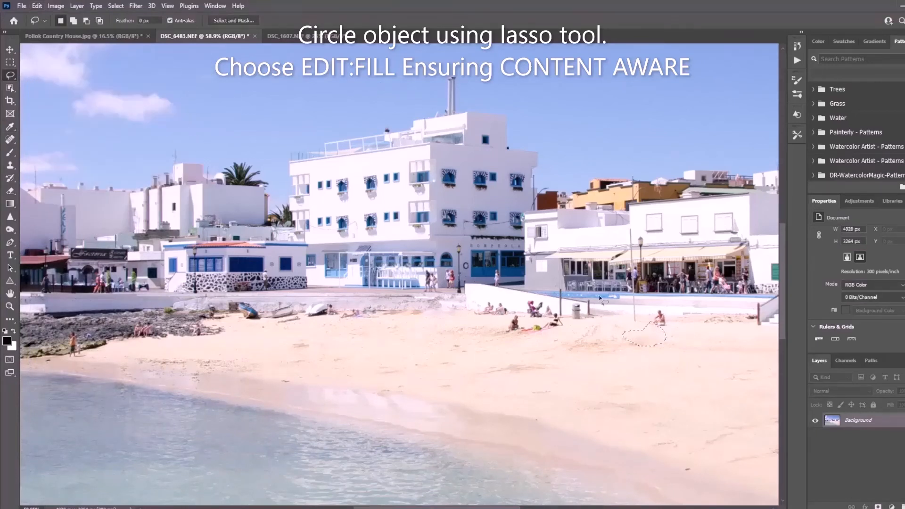
pyautogui.click(628, 323)
# Step: Lasso the remaining seated person against the low white wall below the café and remove the figure with a Content-Aware fill
pyautogui.moveTo(658, 311); pyautogui.dragTo(659, 310)
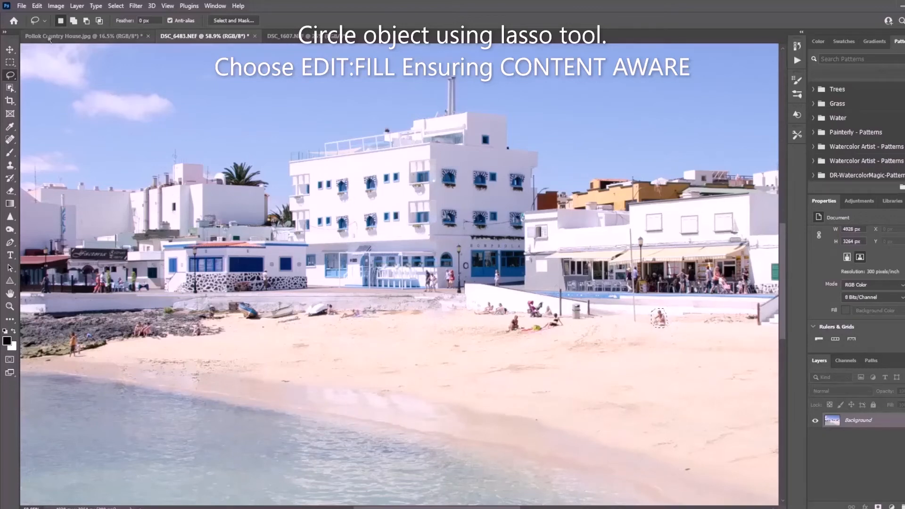
pyautogui.click(37, 5)
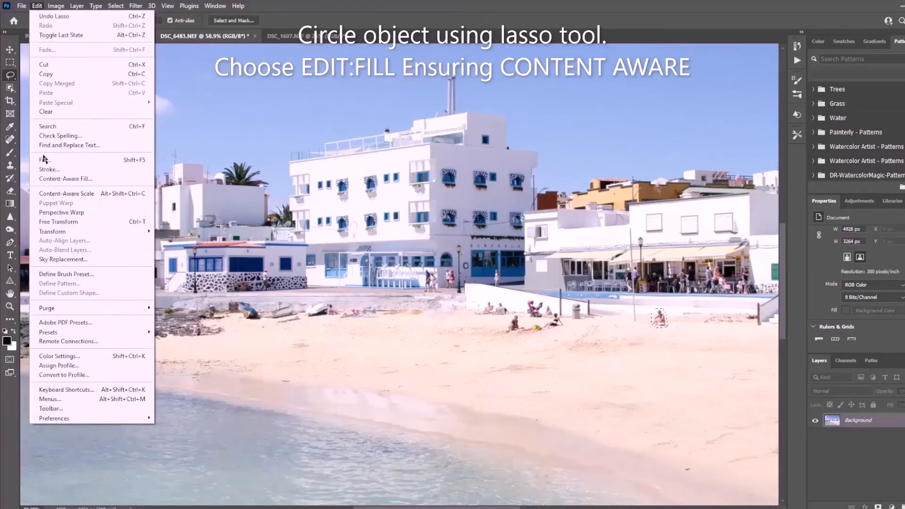
pyautogui.click(66, 160)
pyautogui.click(189, 89)
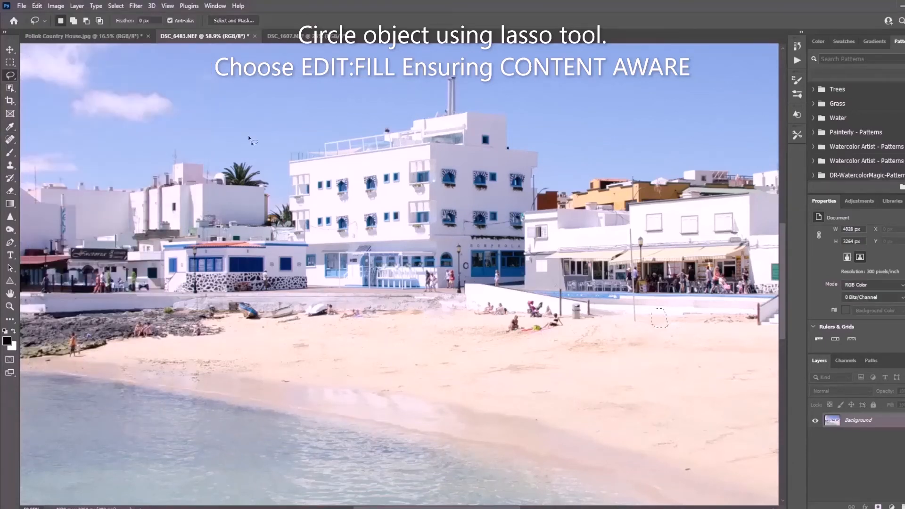
# Step: Lasso the lone person standing on the sand near the photo's right edge and remove the figure with a Content-Aware fill
pyautogui.scroll(-3, 382, 320)
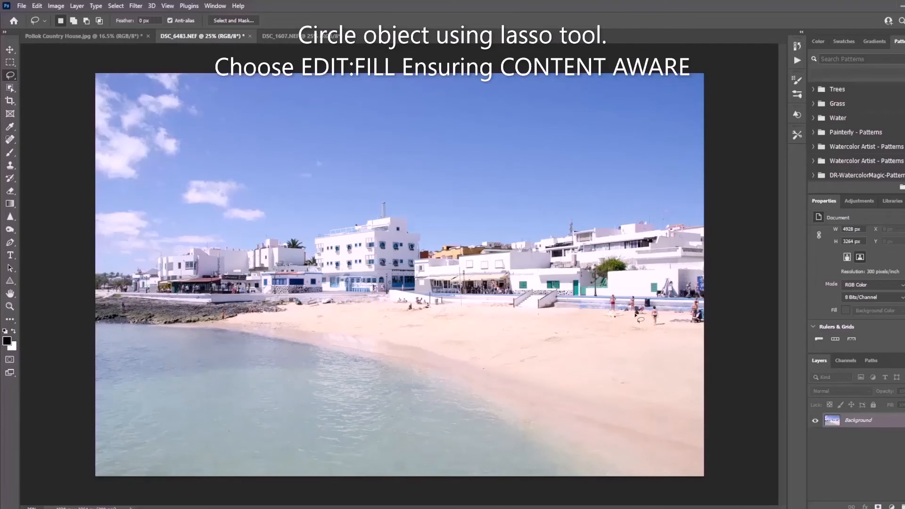
pyautogui.moveTo(658, 307)
pyautogui.mouseDown()
pyautogui.moveTo(664, 323)
pyautogui.moveTo(653, 328)
pyautogui.moveTo(647, 302)
pyautogui.mouseUp()
pyautogui.click(36, 6)
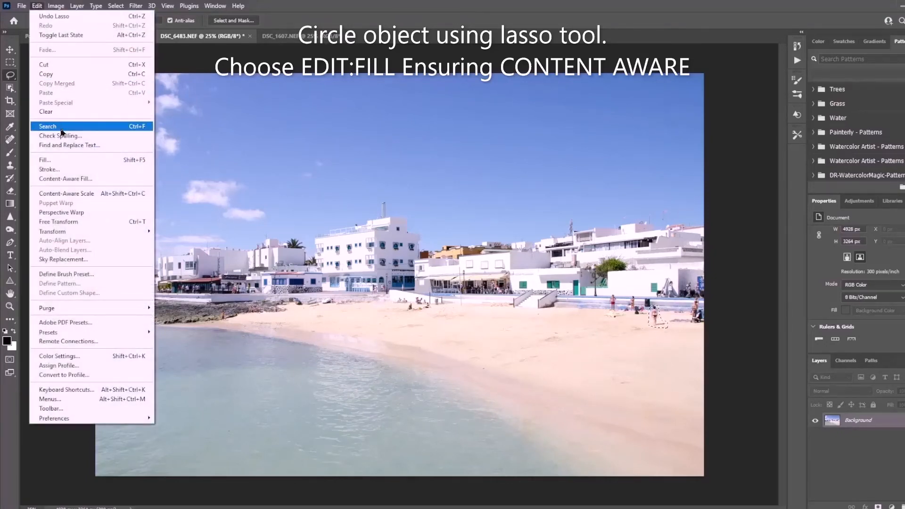
pyautogui.click(47, 160)
pyautogui.click(199, 88)
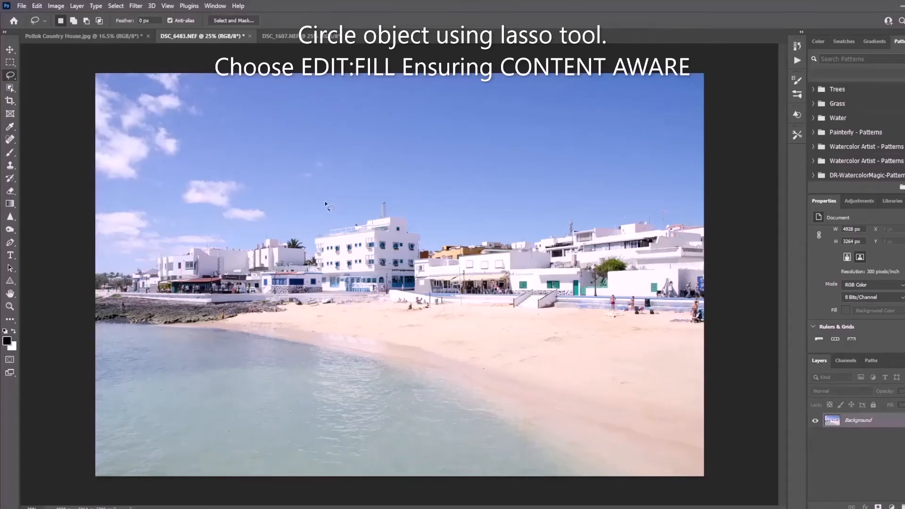
pyautogui.scroll(10, 645, 292)
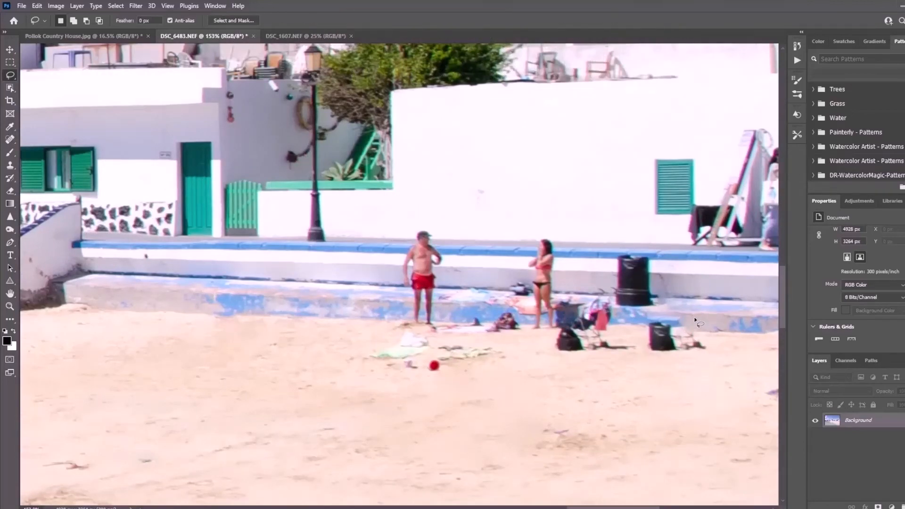
pyautogui.scroll(-2, 696, 321)
pyautogui.scroll(-8, 696, 322)
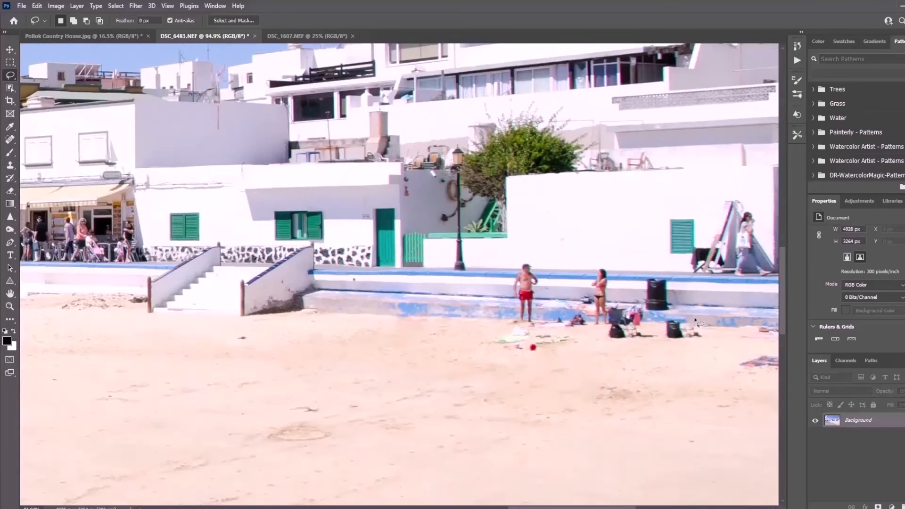
pyautogui.scroll(-2, 694, 322)
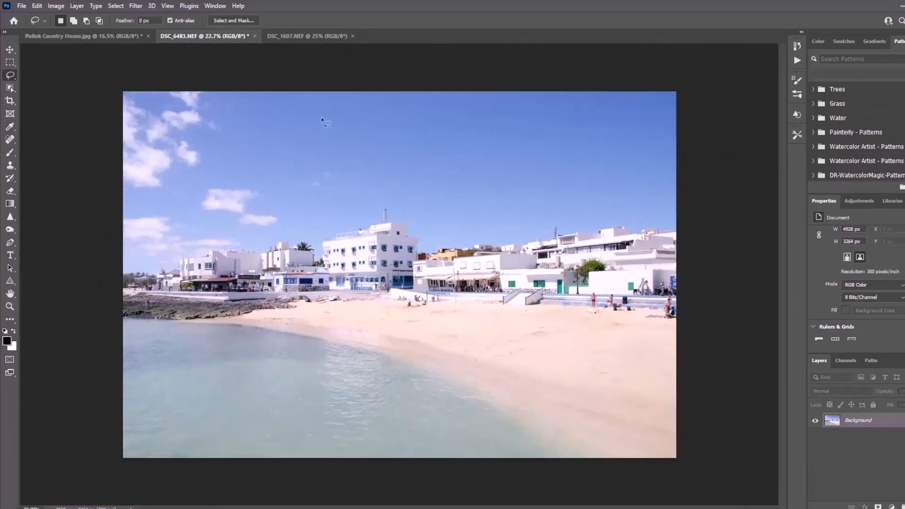
# Step: In DSC_1607.NEF, lasso the flagpole with its Pier 39 flag and green streamer, remove them with a Content-Aware fill and deselect
pyautogui.click(305, 37)
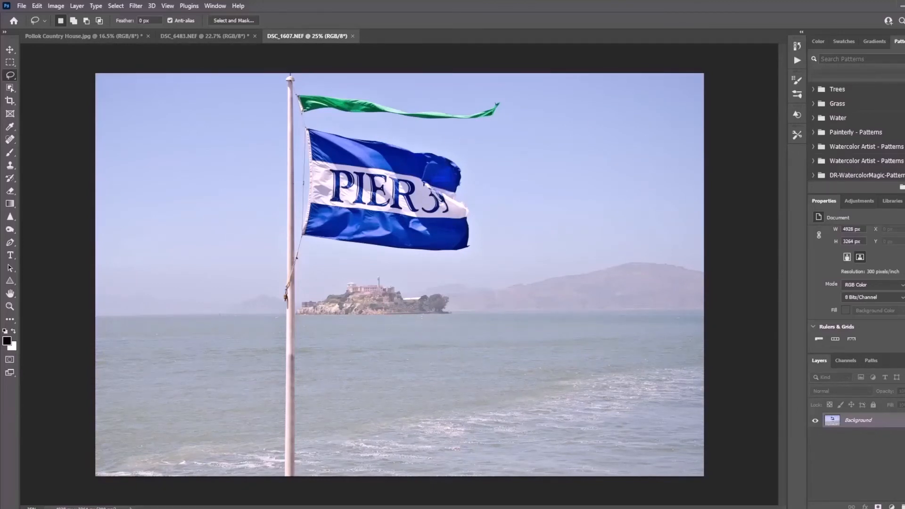
pyautogui.moveTo(303, 499); pyautogui.dragTo(298, 422)
pyautogui.moveTo(302, 366)
pyautogui.mouseDown()
pyautogui.moveTo(294, 313)
pyautogui.moveTo(308, 247)
pyautogui.moveTo(449, 258)
pyautogui.moveTo(479, 248)
pyautogui.moveTo(470, 166)
pyautogui.moveTo(444, 149)
pyautogui.mouseUp()
pyautogui.moveTo(359, 129); pyautogui.dragTo(374, 119)
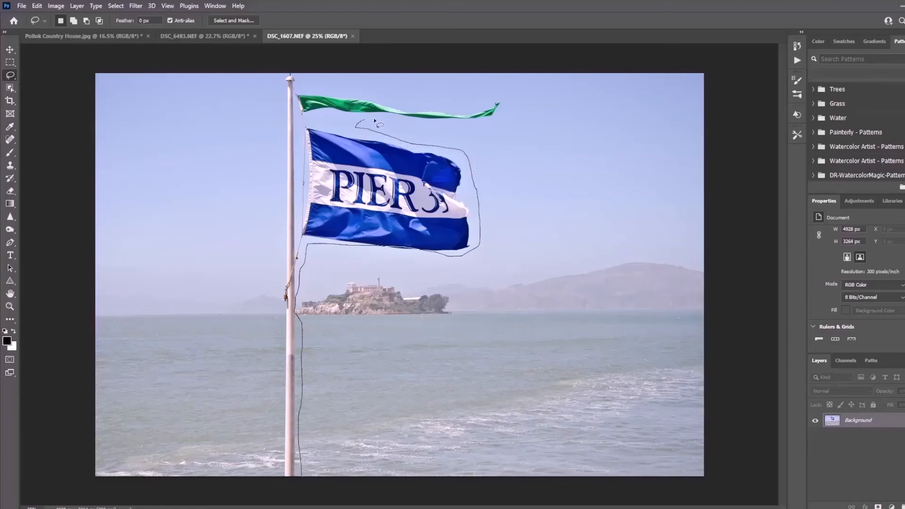
pyautogui.moveTo(496, 125)
pyautogui.mouseDown()
pyautogui.moveTo(507, 119)
pyautogui.moveTo(498, 93)
pyautogui.moveTo(428, 107)
pyautogui.mouseUp()
pyautogui.moveTo(362, 97)
pyautogui.mouseDown()
pyautogui.moveTo(305, 91)
pyautogui.moveTo(296, 74)
pyautogui.moveTo(285, 77)
pyautogui.moveTo(274, 251)
pyautogui.moveTo(281, 389)
pyautogui.mouseUp()
pyautogui.moveTo(279, 422)
pyautogui.mouseDown()
pyautogui.moveTo(282, 481)
pyautogui.moveTo(312, 492)
pyautogui.mouseUp()
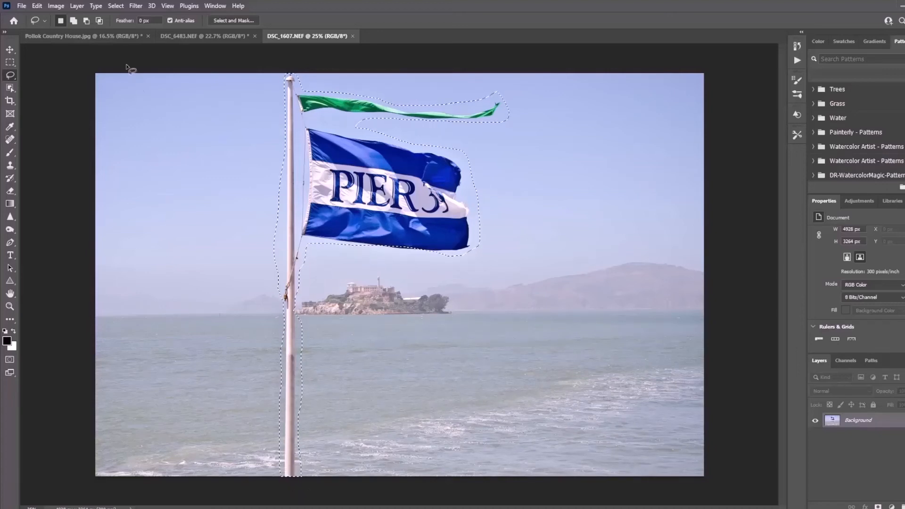
pyautogui.click(36, 6)
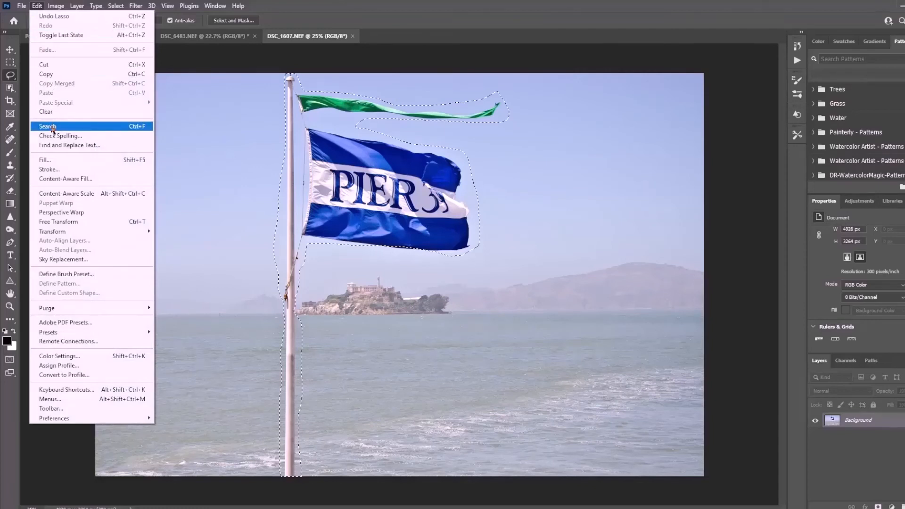
pyautogui.click(51, 161)
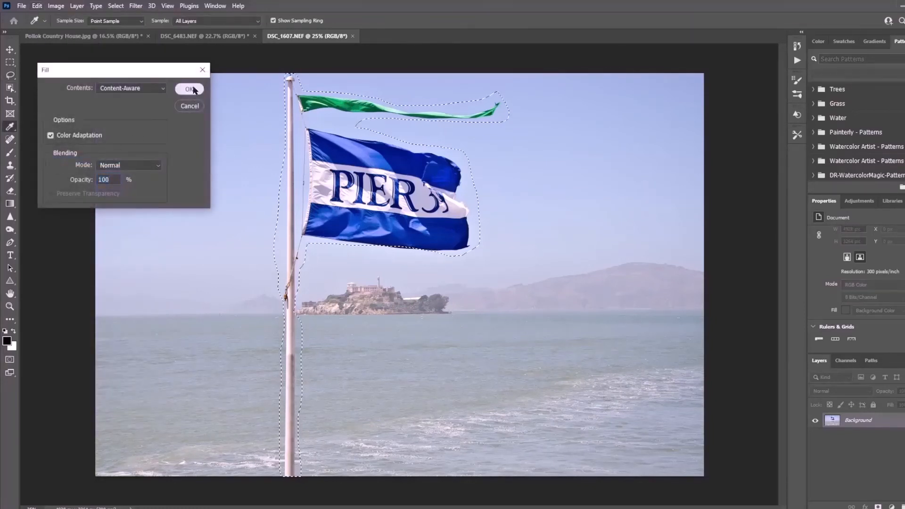
pyautogui.click(188, 88)
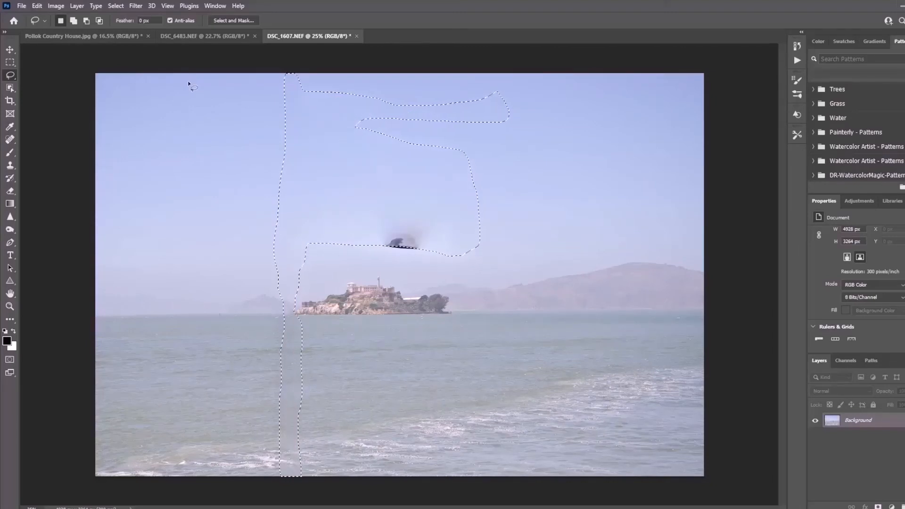
pyautogui.hotkey('ctrl', 'd')
# Step: Lasso the dark leftover smudge in the sky above the island and remove it with a Content-Aware fill
pyautogui.moveTo(376, 243)
pyautogui.mouseDown()
pyautogui.moveTo(417, 253)
pyautogui.moveTo(427, 239)
pyautogui.moveTo(419, 222)
pyautogui.moveTo(372, 226)
pyautogui.mouseUp()
pyautogui.click(38, 6)
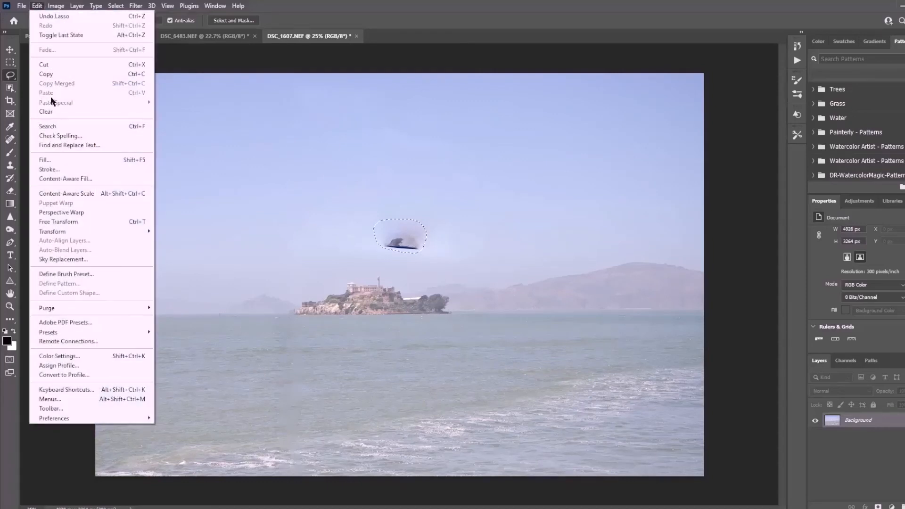
pyautogui.click(43, 159)
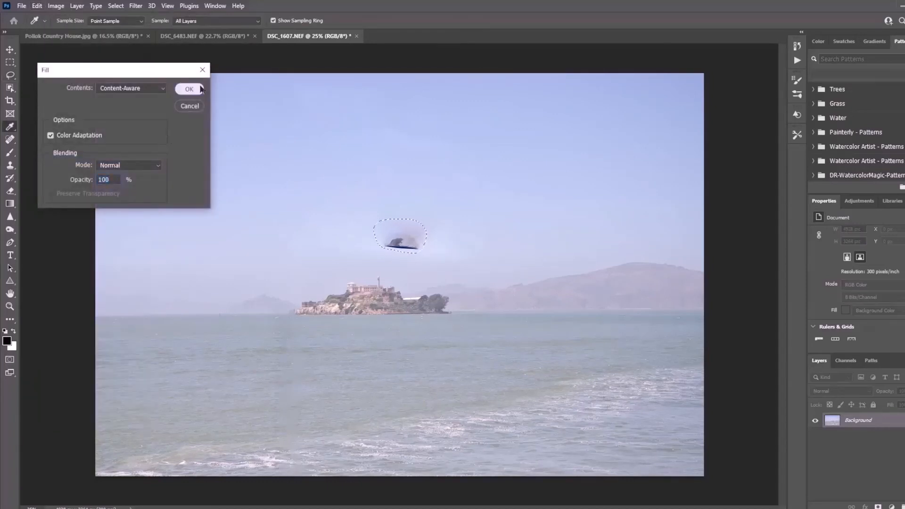
pyautogui.click(198, 88)
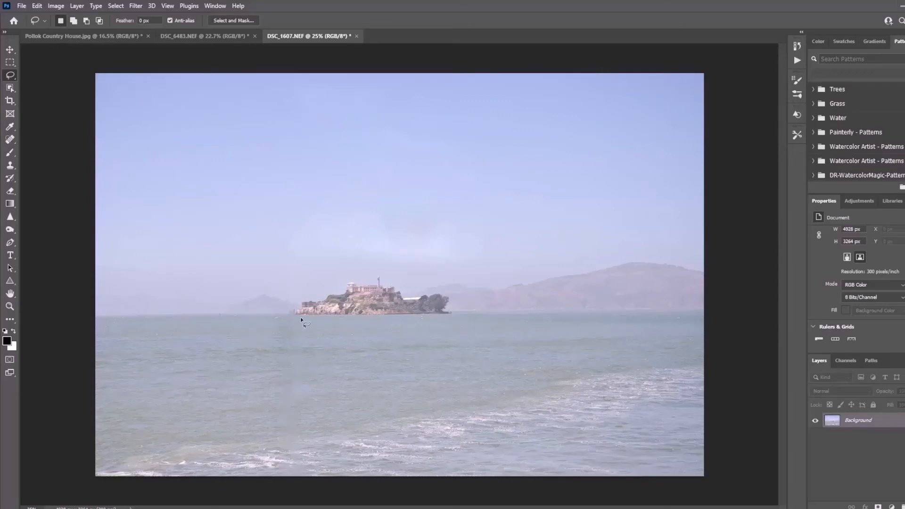
# Step: Lasso the vertical strip of water where the pole stood below the island's left end, blend it with a Content-Aware fill and deselect
pyautogui.moveTo(310, 337); pyautogui.dragTo(308, 371)
pyautogui.moveTo(273, 433); pyautogui.dragTo(275, 379)
pyautogui.moveTo(276, 340)
pyautogui.mouseDown()
pyautogui.moveTo(276, 315)
pyautogui.moveTo(303, 323)
pyautogui.mouseUp()
pyautogui.click(36, 6)
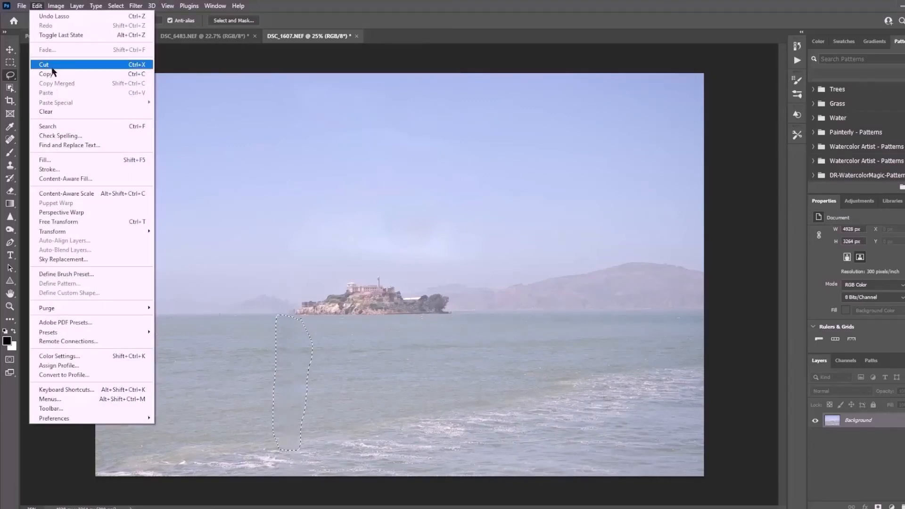
pyautogui.click(61, 161)
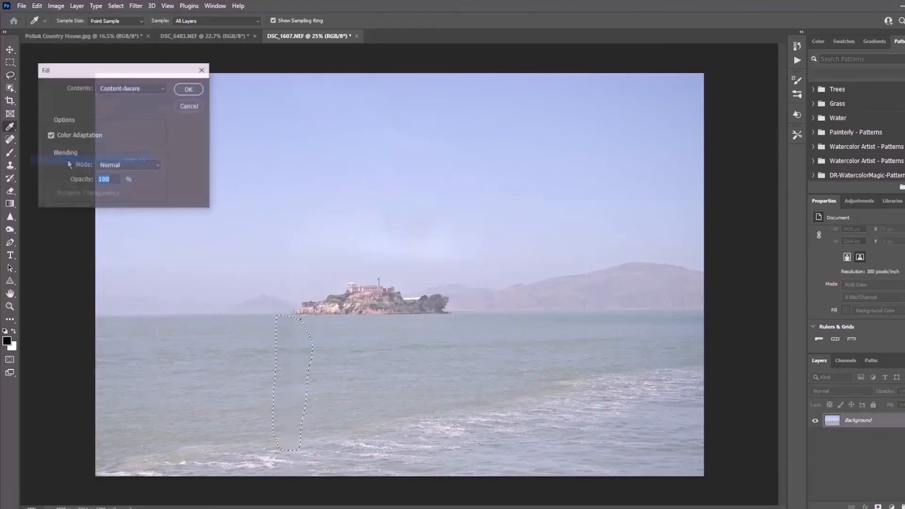
pyautogui.click(186, 89)
pyautogui.hotkey('ctrl', 'd')
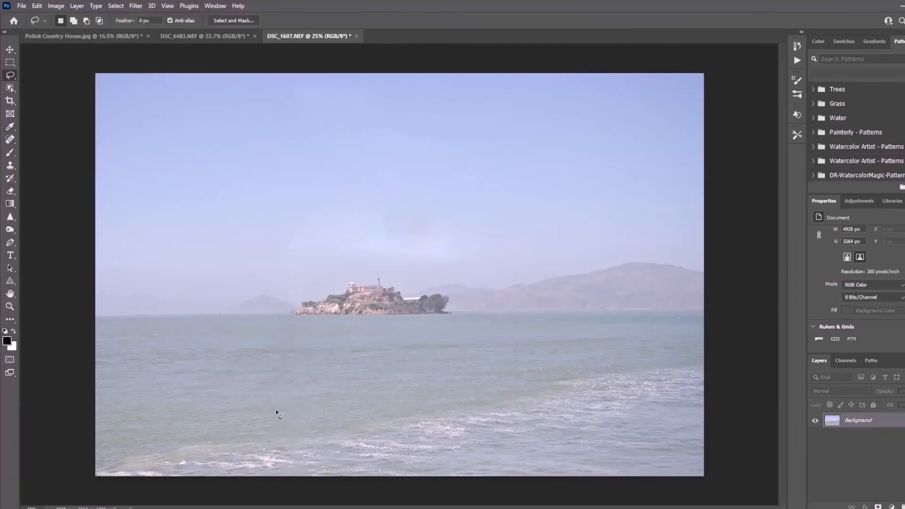
# Step: Lasso the small patch of foamy water at the photo's bottom edge where the pole ended and smooth it with a Content-Aware fill
pyautogui.moveTo(305, 443)
pyautogui.mouseDown()
pyautogui.moveTo(304, 473)
pyautogui.moveTo(295, 477)
pyautogui.moveTo(304, 442)
pyautogui.mouseUp()
pyautogui.click(37, 5)
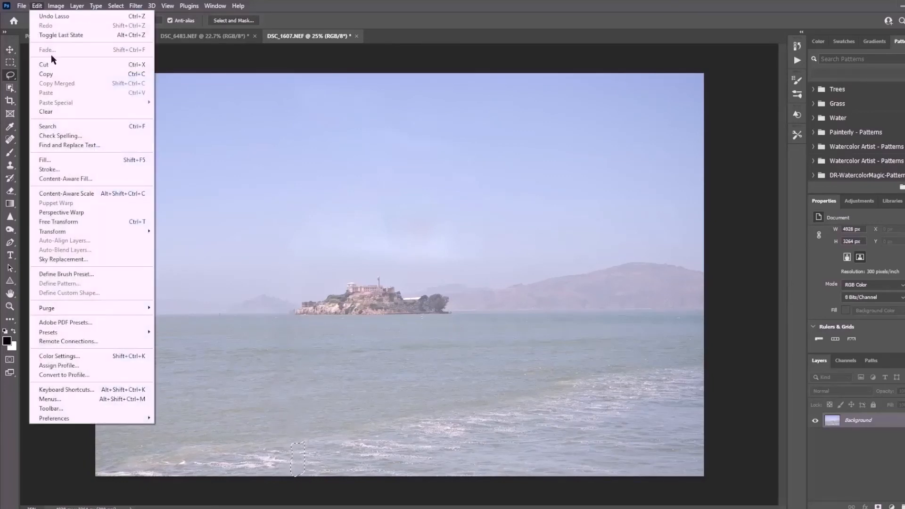
pyautogui.click(59, 161)
pyautogui.click(189, 90)
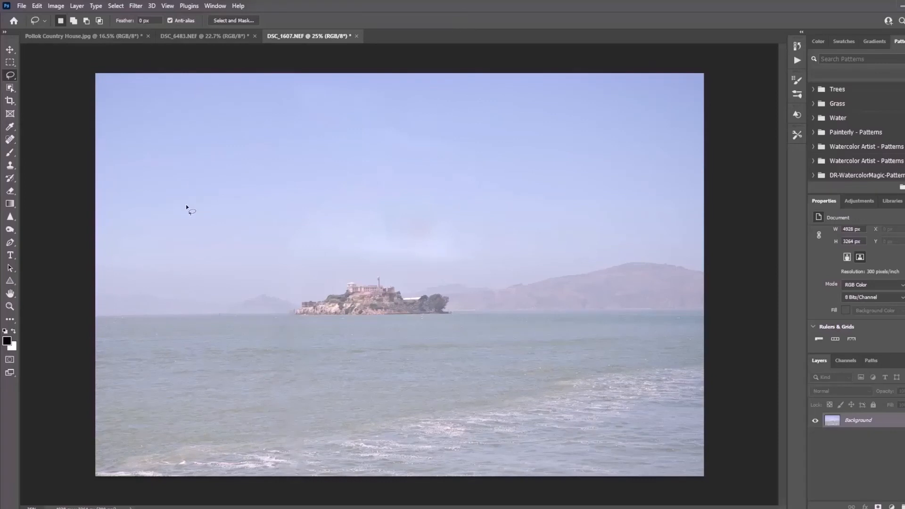
pyautogui.scroll(5, 229, 307)
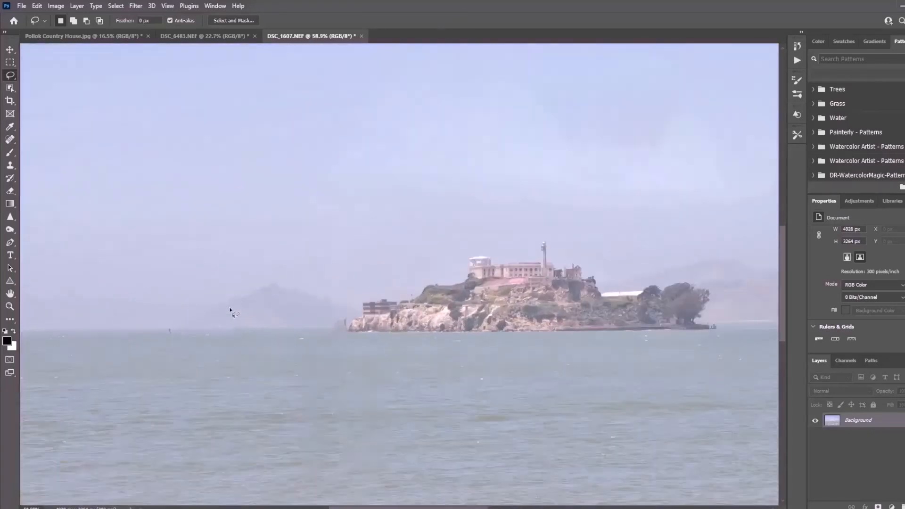
# Step: Lasso the blurry leftover patch at the waterline beside the island's left tip and replace it with a Content-Aware fill
pyautogui.scroll(3, 230, 310)
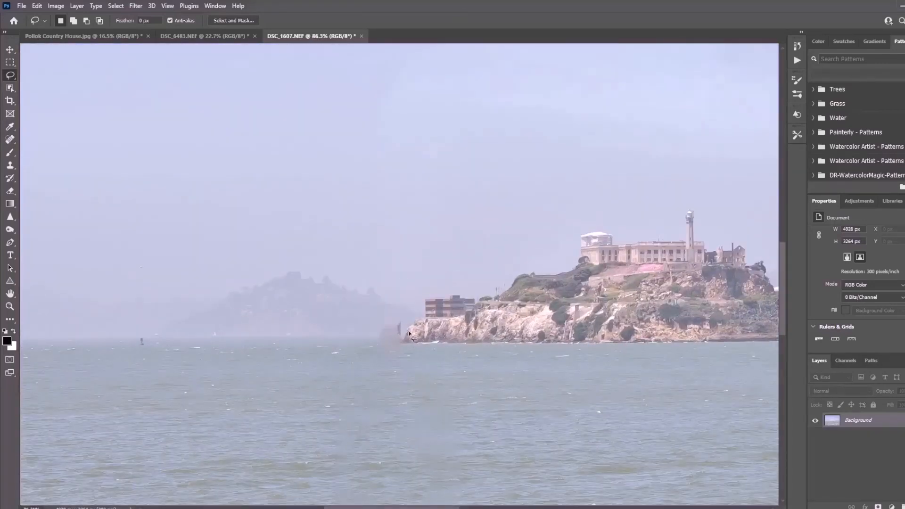
pyautogui.moveTo(403, 328)
pyautogui.mouseDown()
pyautogui.moveTo(402, 341)
pyautogui.moveTo(399, 319)
pyautogui.moveTo(402, 330)
pyautogui.mouseUp()
pyautogui.click(37, 5)
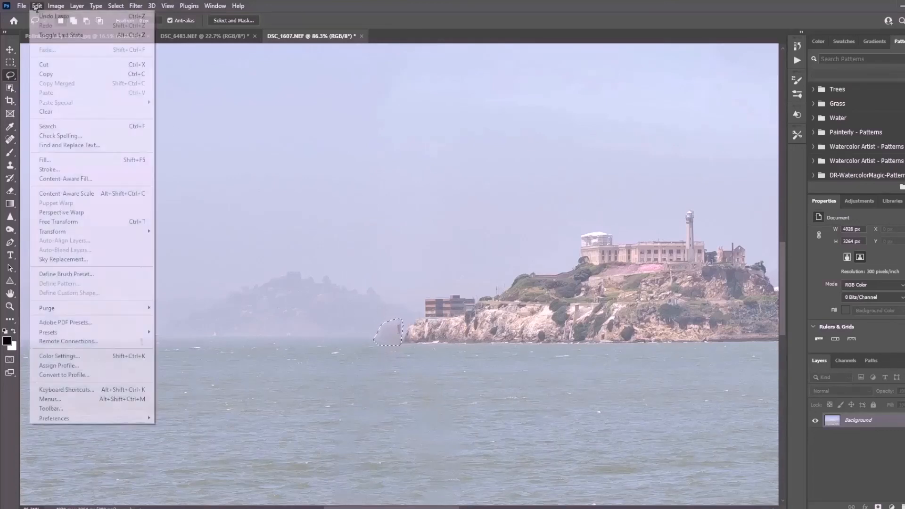
pyautogui.click(56, 164)
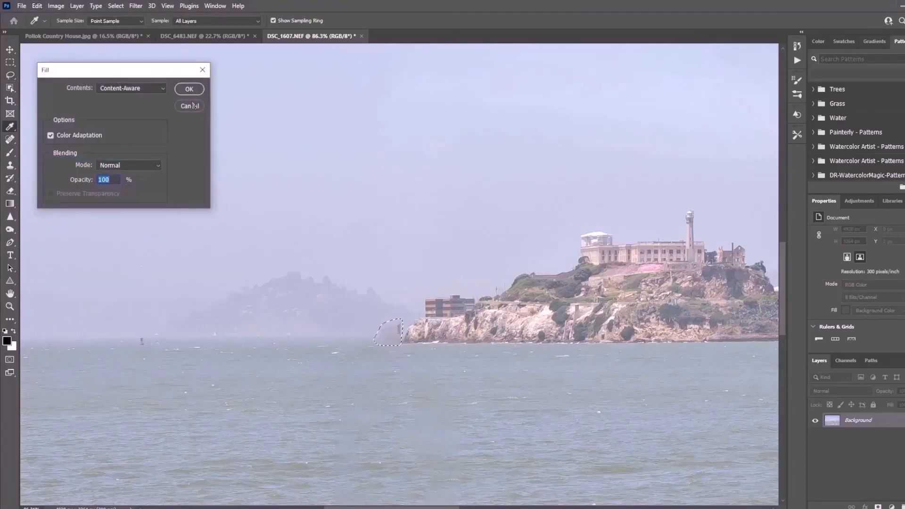
pyautogui.click(188, 89)
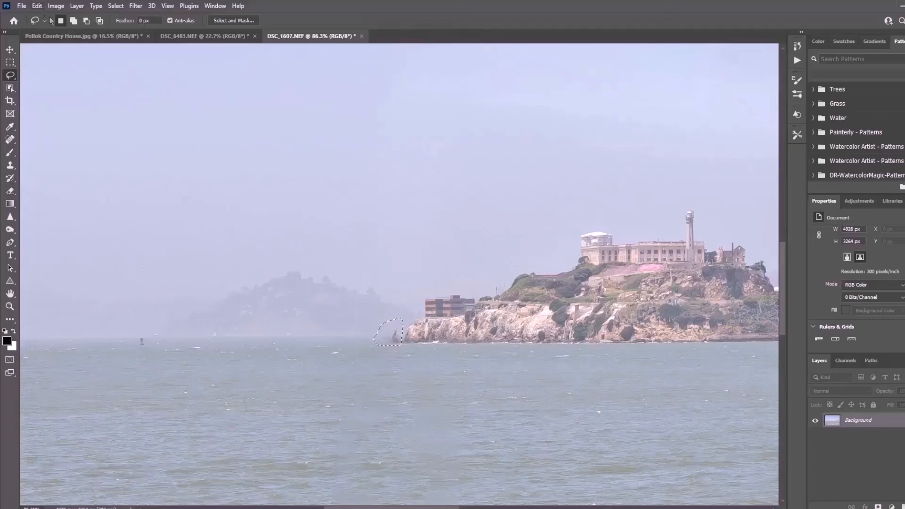
# Step: Paint over the small dark remnant just off the island's left tip with the Spot Healing Brush and fit the whole photo in view
pyautogui.click(9, 139)
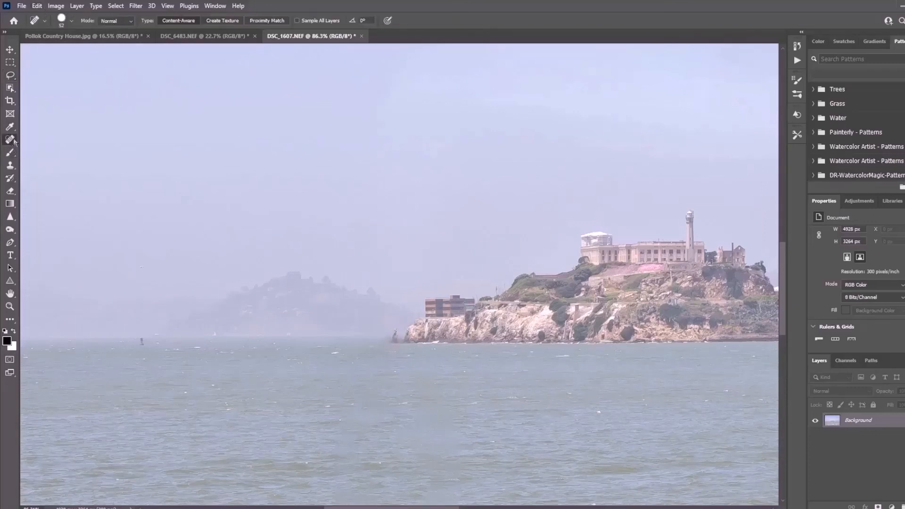
pyautogui.moveTo(385, 326); pyautogui.dragTo(389, 342)
pyautogui.hotkey('ctrl', '0')
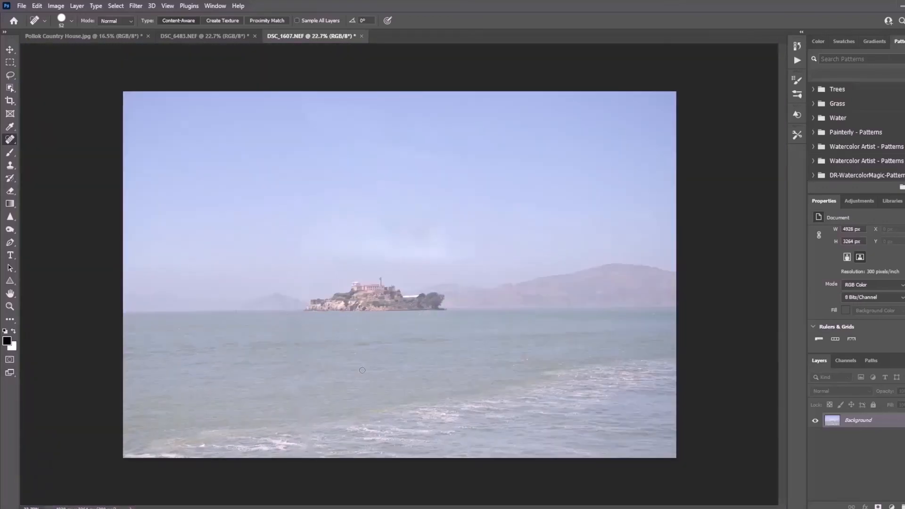